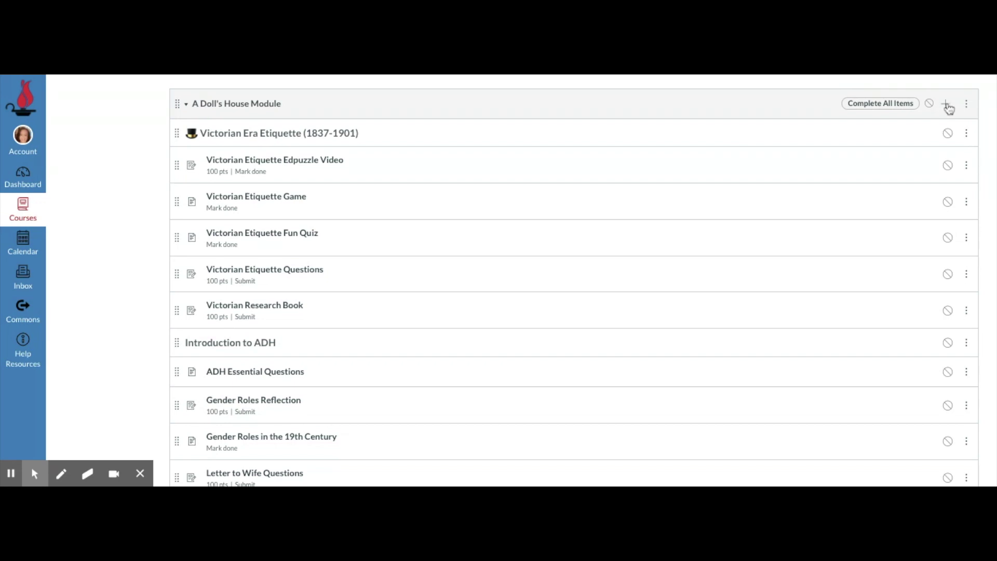
# Step: Begin adding a new text header item to the module, then cancel it
pyautogui.click(947, 106)
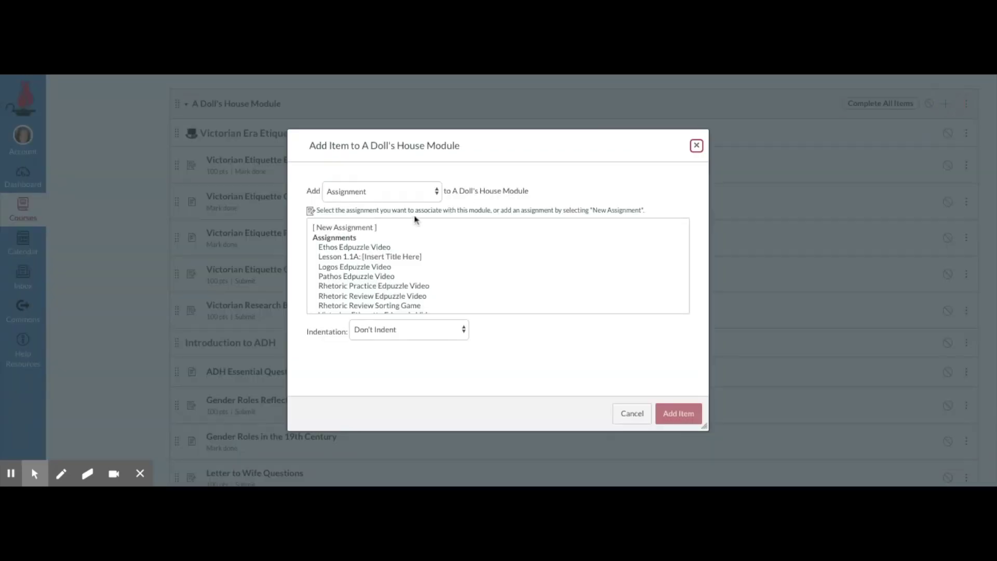
pyautogui.click(415, 202)
pyautogui.click(474, 202)
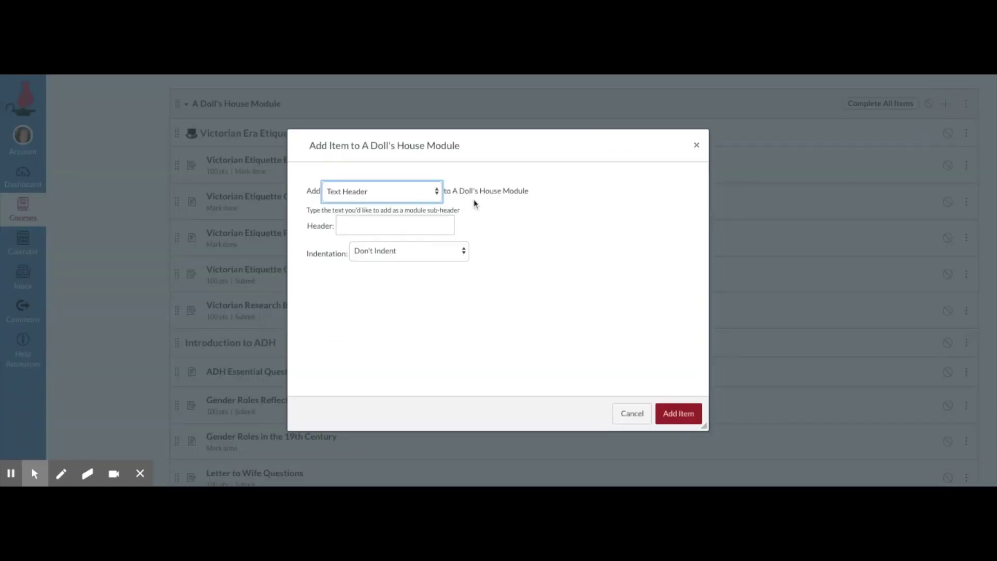
pyautogui.click(433, 219)
pyautogui.click(508, 223)
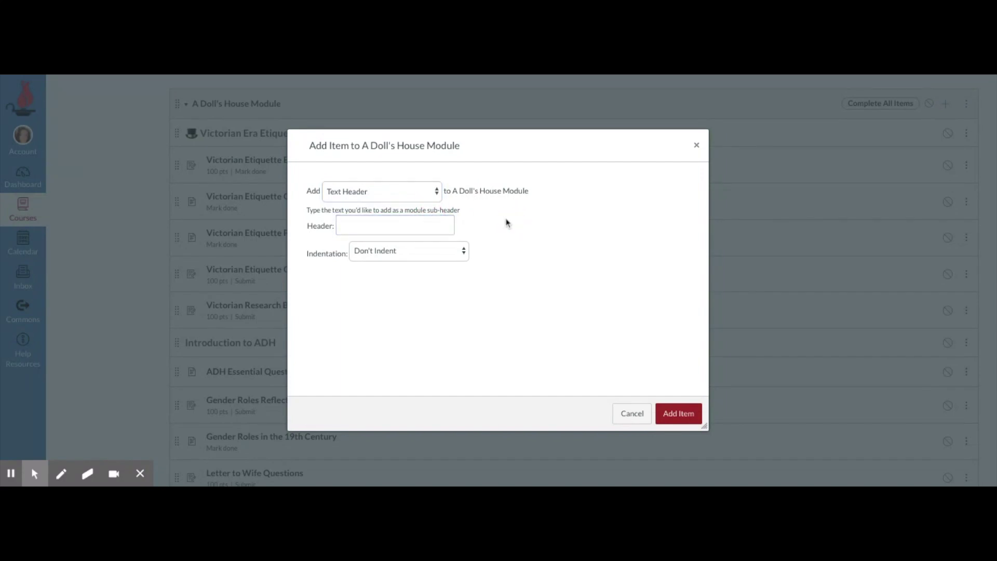
pyautogui.click(697, 145)
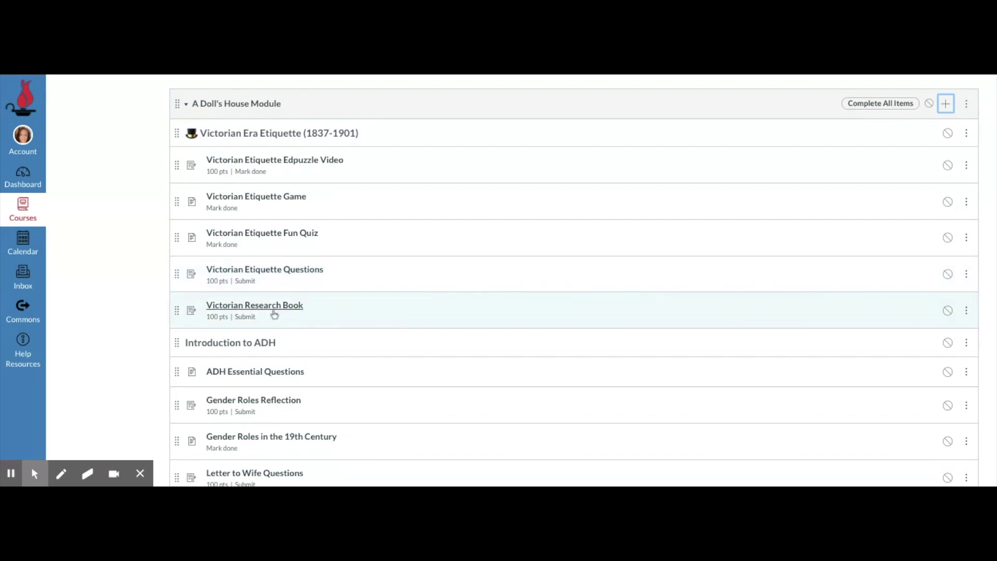
# Step: Scroll through the module's items to locate the Act One header
pyautogui.scroll(-3, 275, 315)
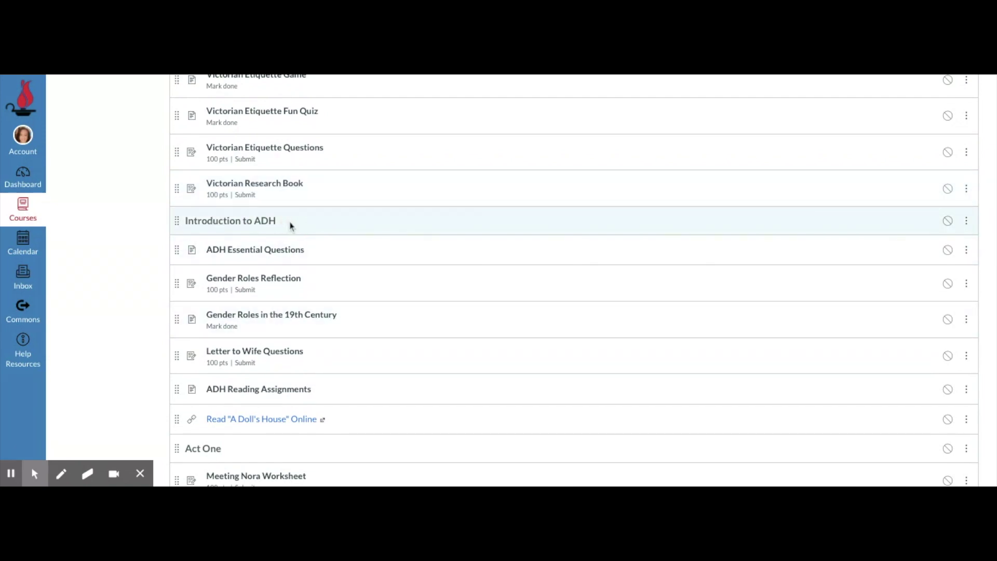
pyautogui.scroll(-2, 290, 226)
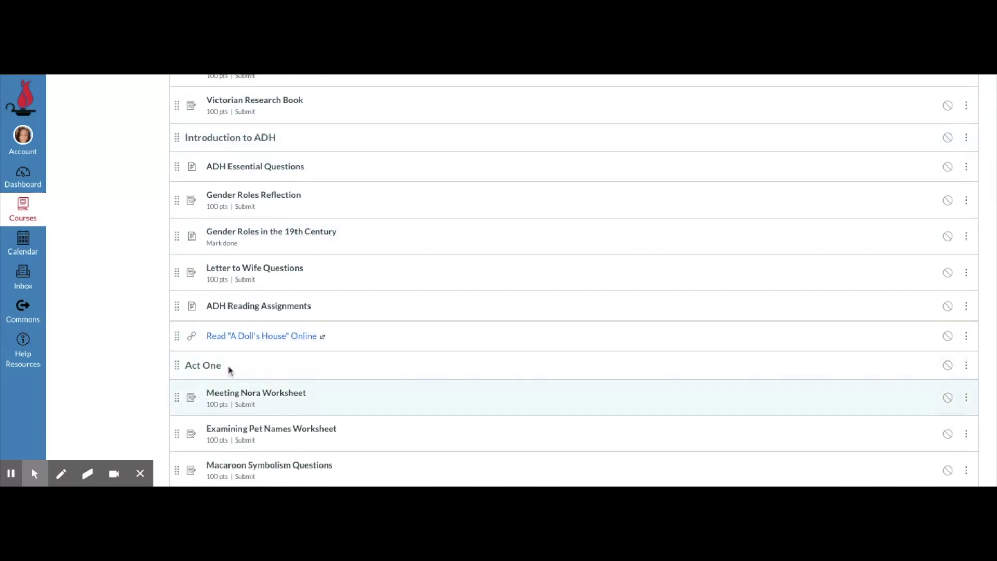
pyautogui.scroll(-8, 232, 370)
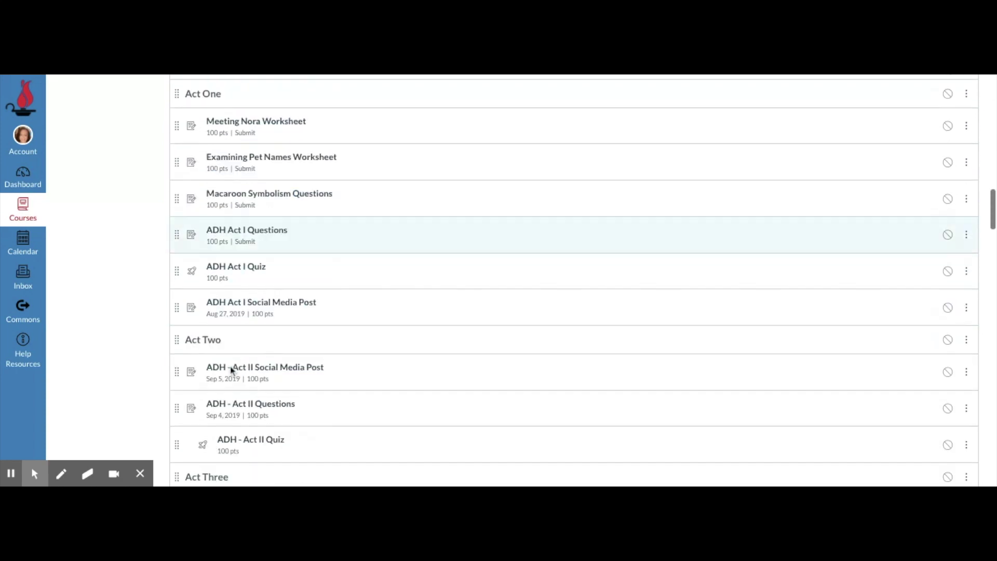
pyautogui.scroll(-7, 231, 370)
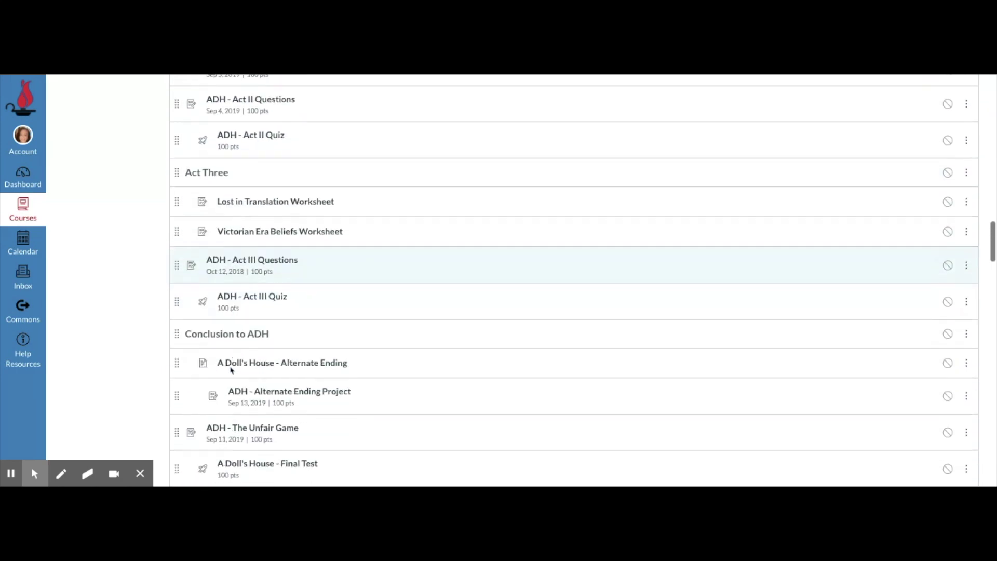
pyautogui.scroll(-3, 231, 370)
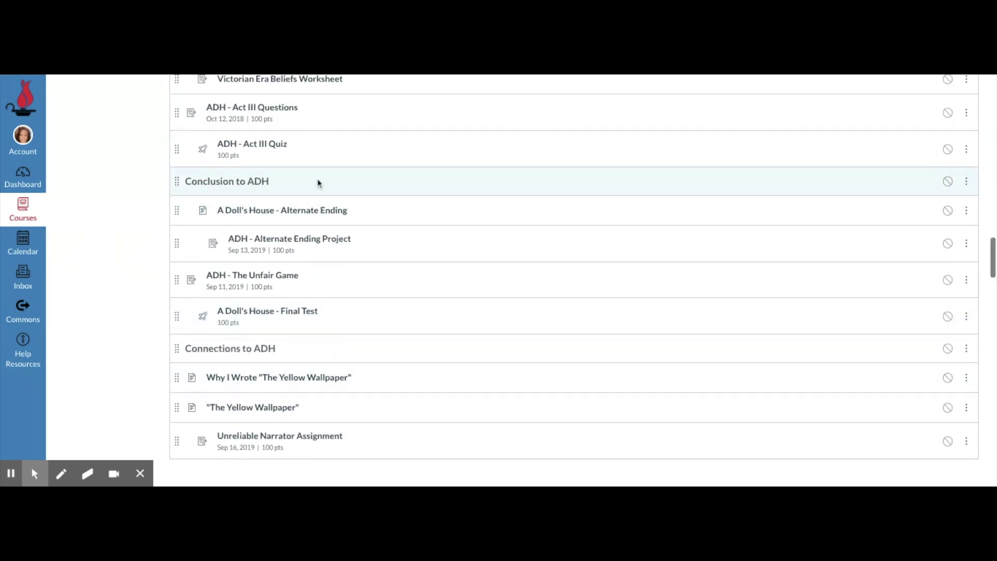
pyautogui.scroll(1, 319, 183)
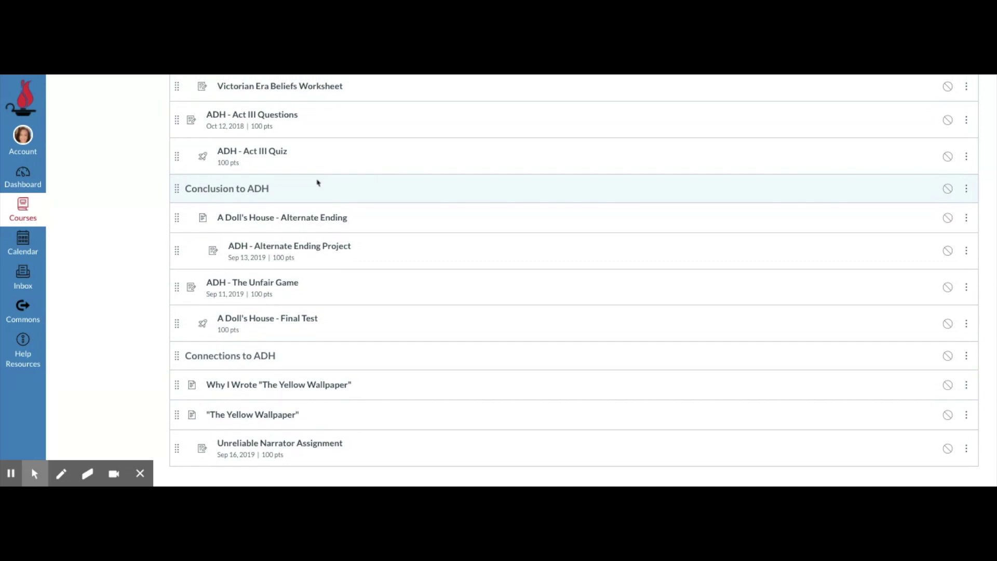
pyautogui.scroll(1, 318, 182)
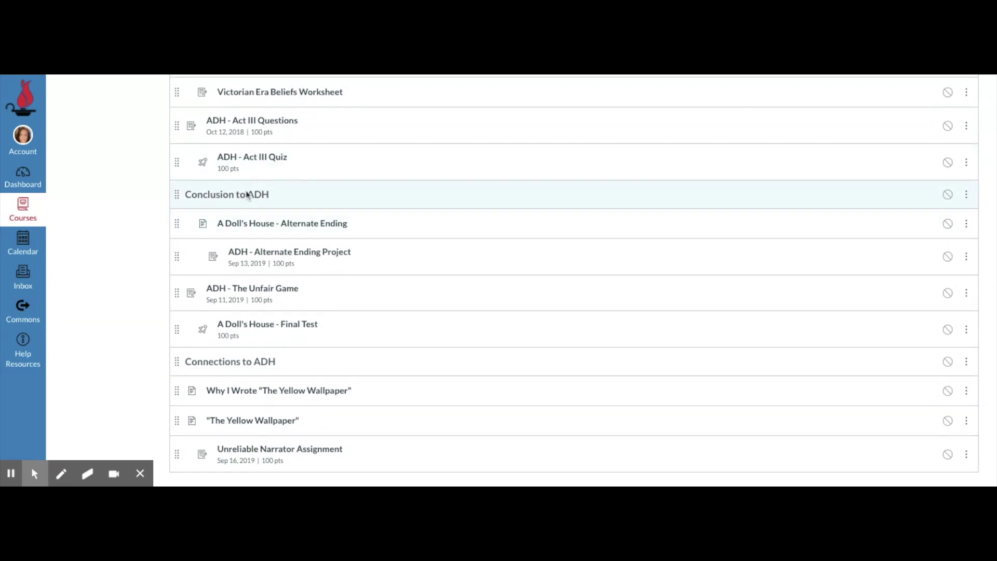
pyautogui.scroll(8, 365, 229)
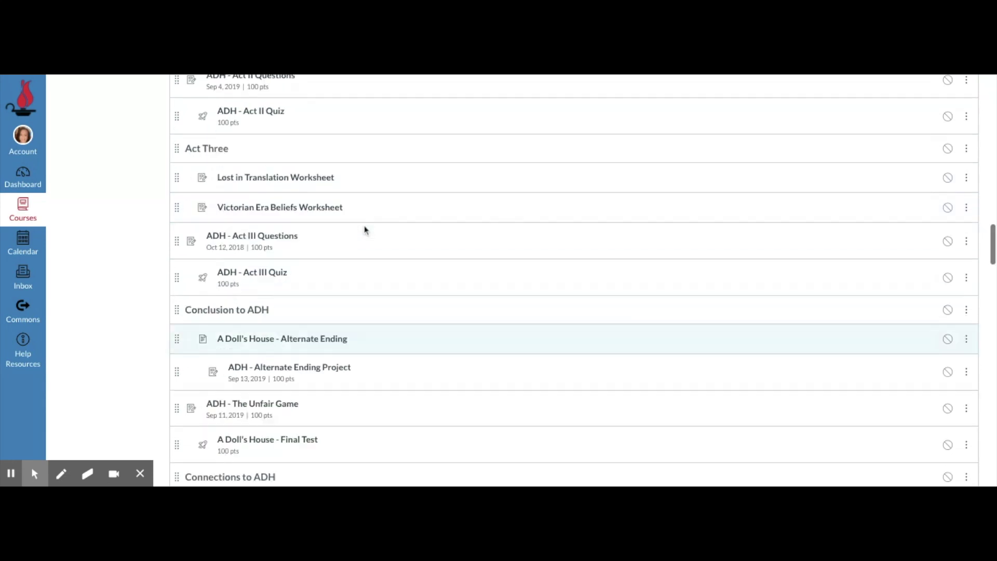
pyautogui.scroll(3, 365, 229)
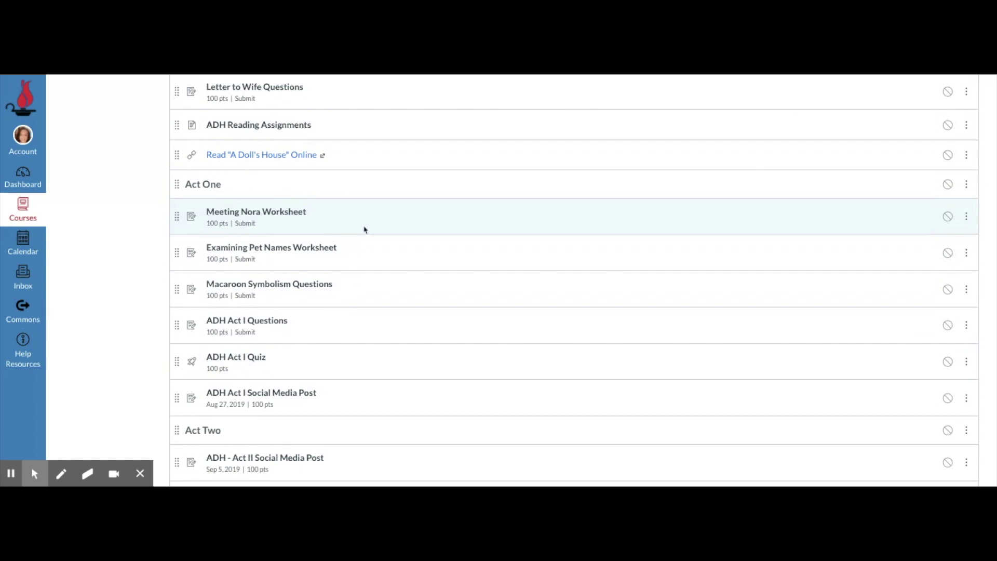
pyautogui.scroll(10, 365, 229)
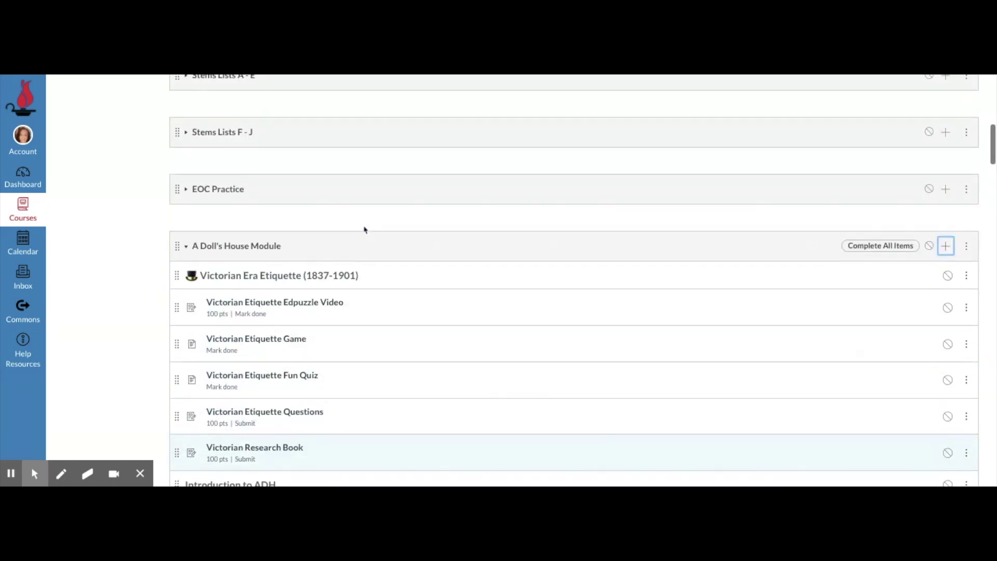
pyautogui.scroll(-5, 244, 247)
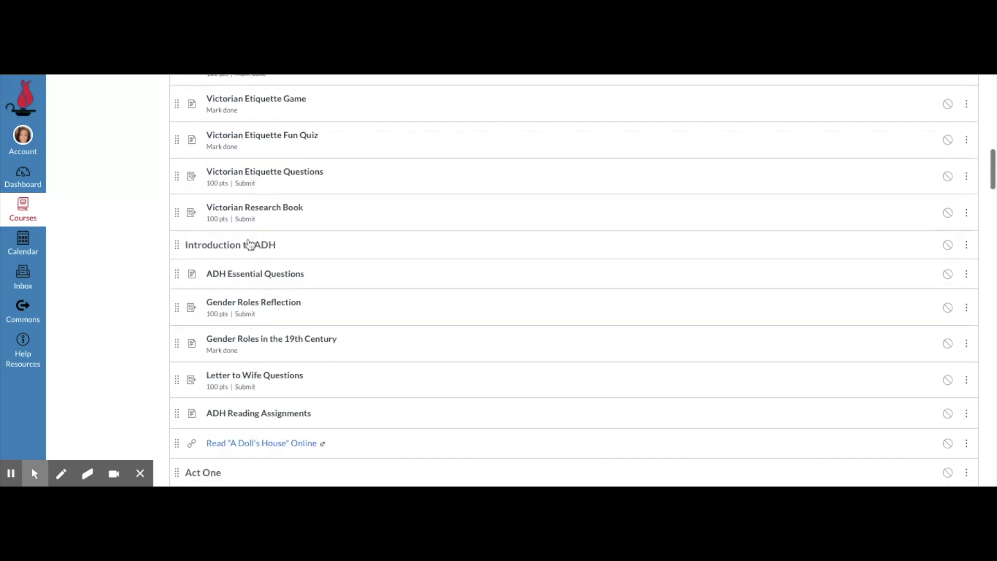
pyautogui.scroll(-1, 250, 243)
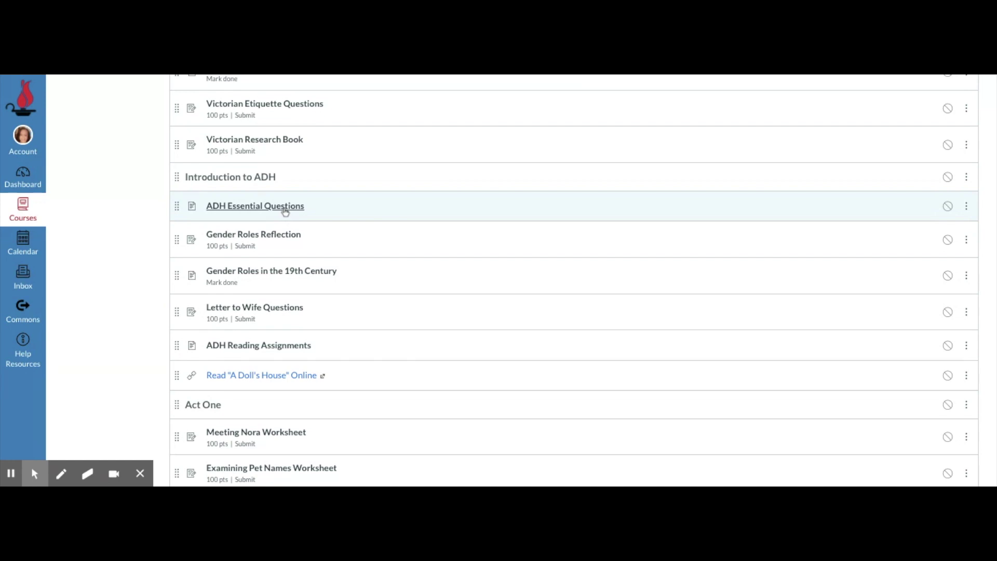
pyautogui.scroll(3, 285, 212)
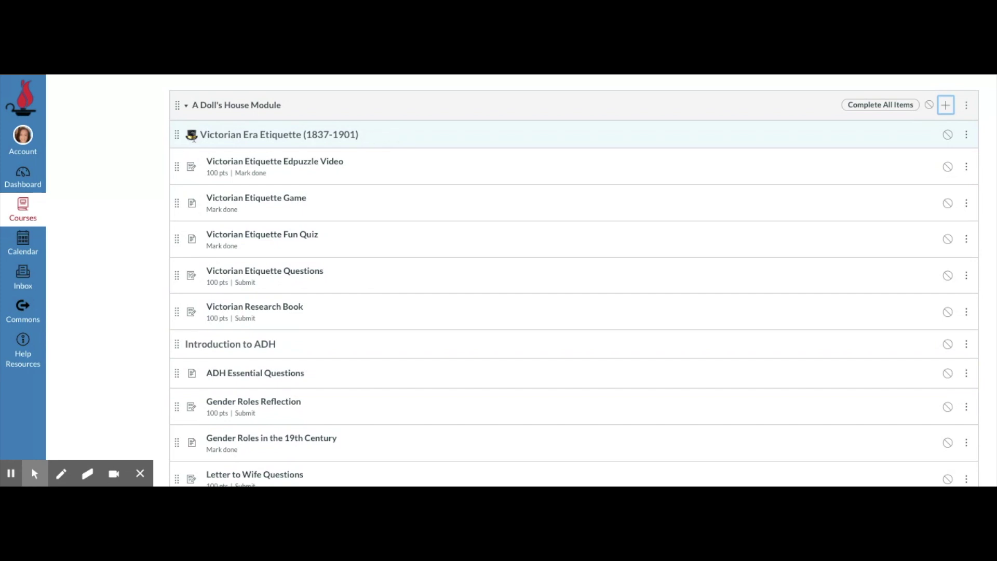
pyautogui.scroll(-1, 677, 182)
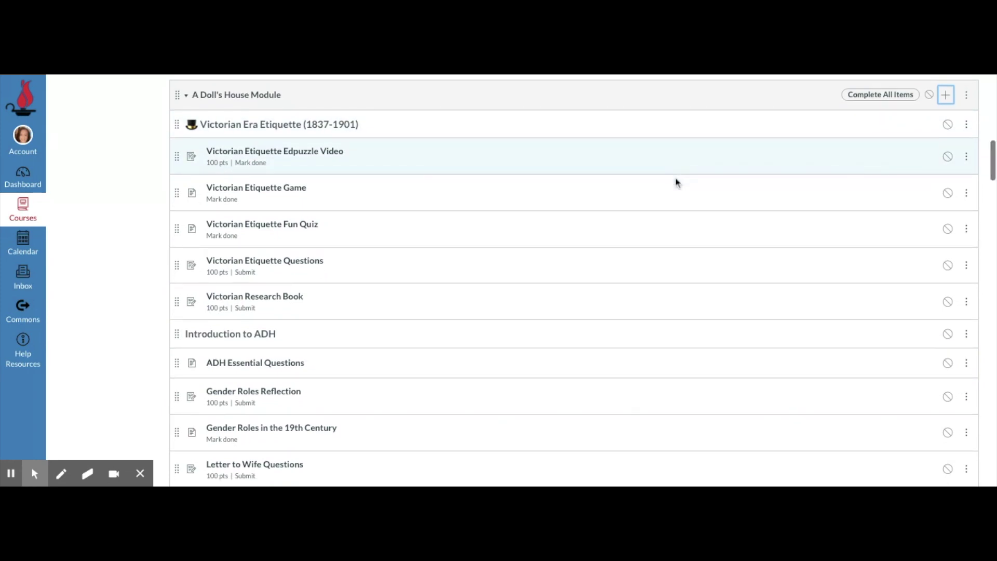
pyautogui.scroll(-8, 678, 182)
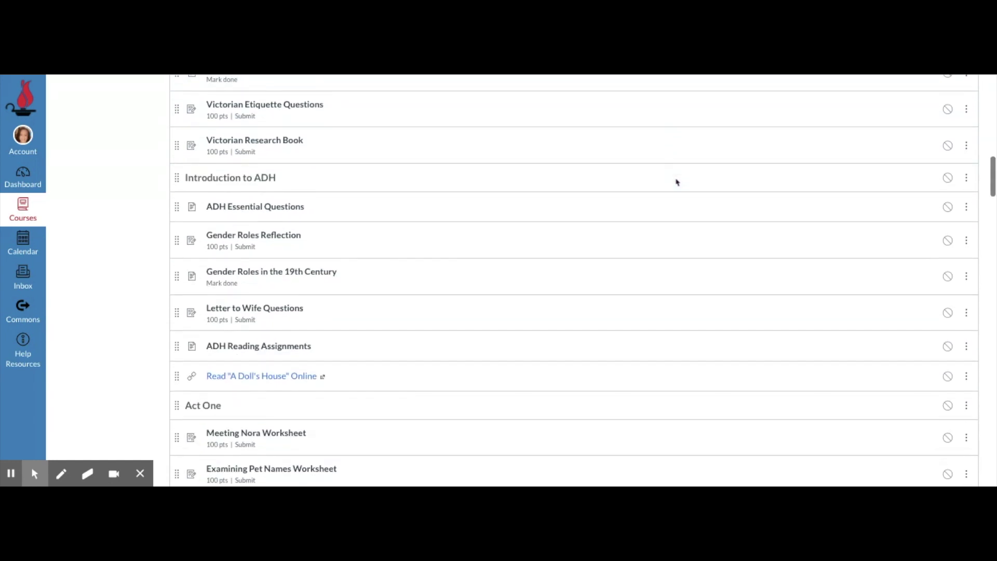
pyautogui.scroll(-6, 678, 182)
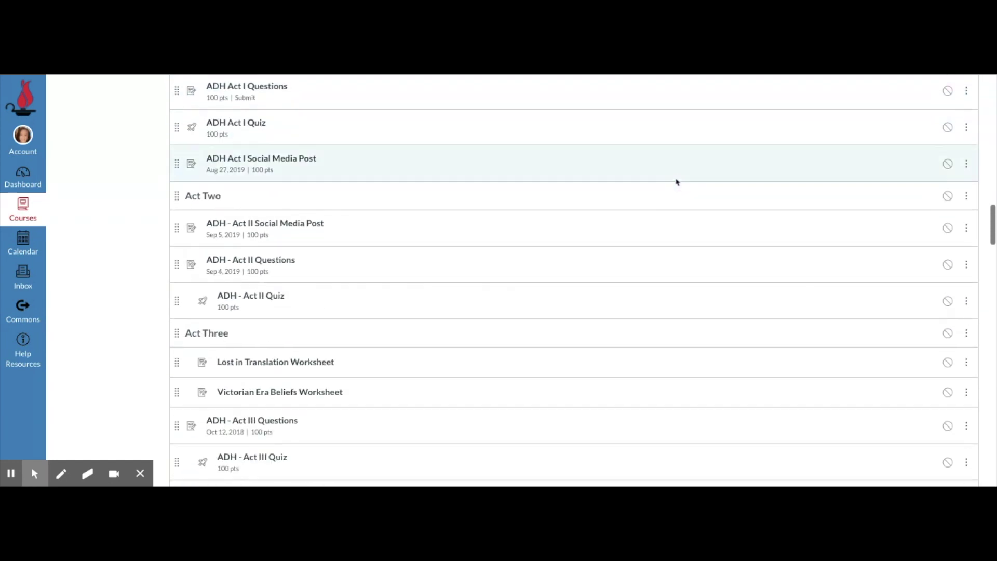
pyautogui.scroll(2, 677, 181)
pyautogui.scroll(5, 678, 182)
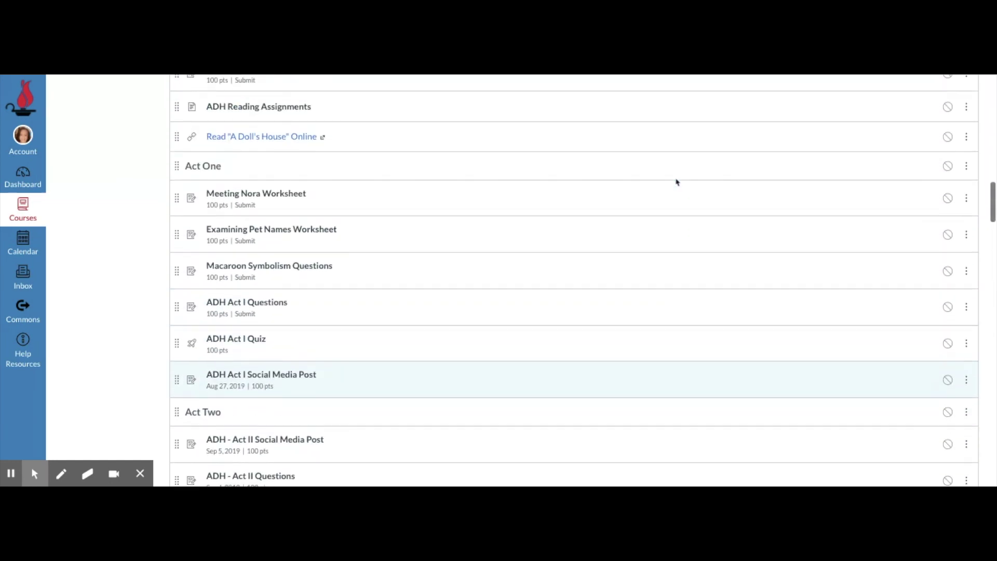
# Step: Prefix the Act One text header title with a 🌲 tree emoji and update it
pyautogui.click(967, 188)
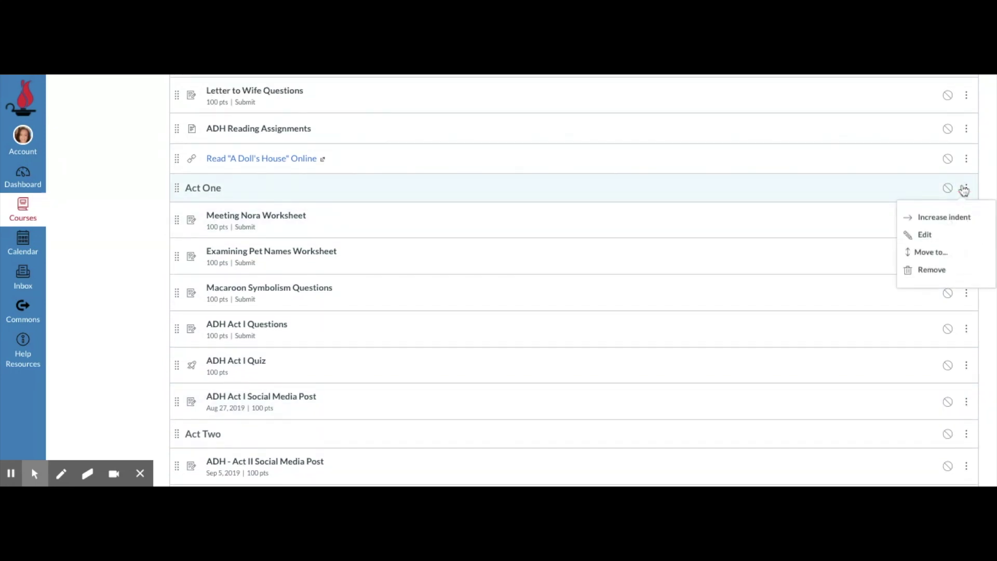
pyautogui.click(918, 238)
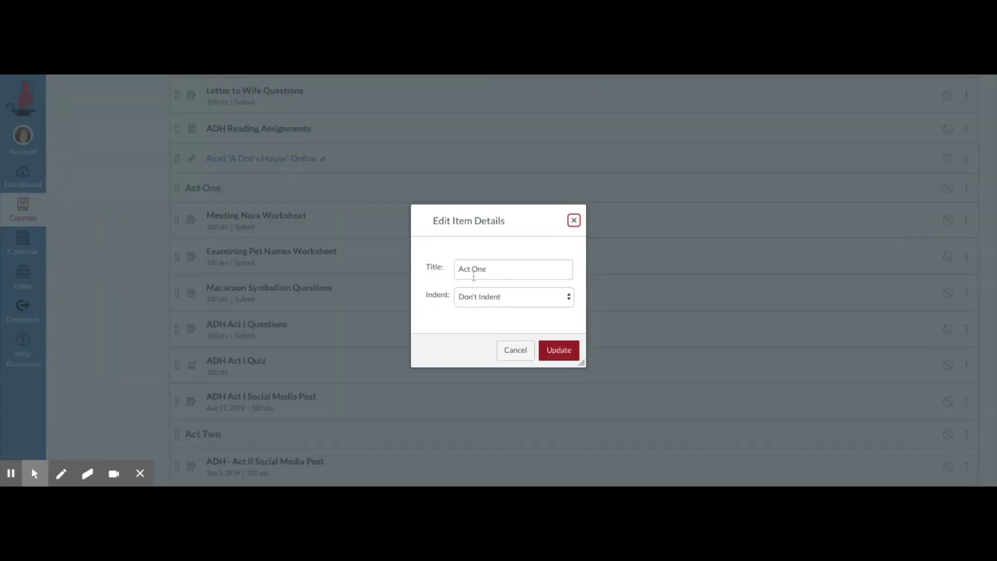
pyautogui.click(461, 269)
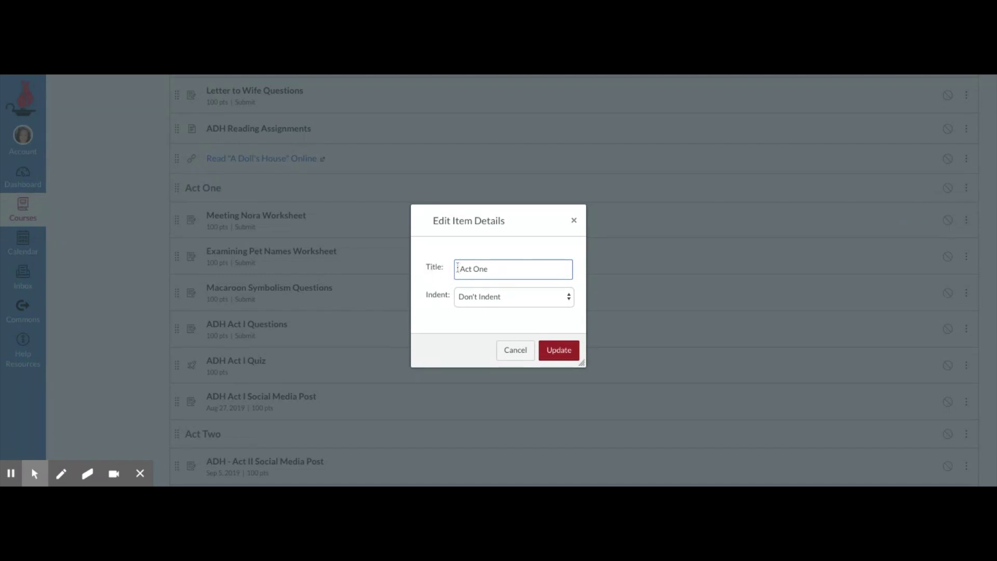
pyautogui.click(459, 268)
pyautogui.click(461, 269)
pyautogui.write('🌲')
pyautogui.click(559, 352)
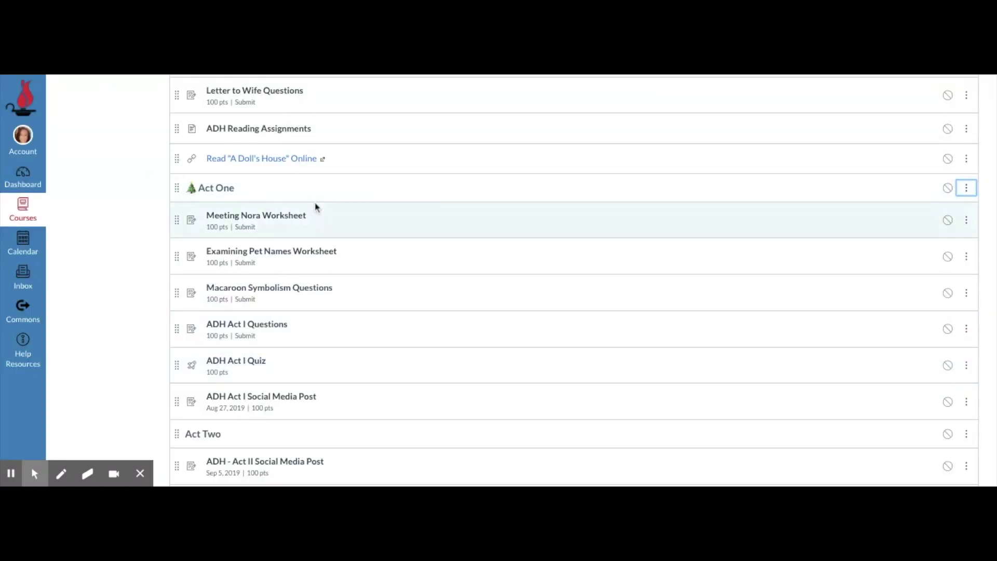
# Step: Scroll up to the top-hat Victorian Era Etiquette header atop A Doll's House Module
pyautogui.scroll(1, 314, 207)
pyautogui.scroll(-1, 374, 221)
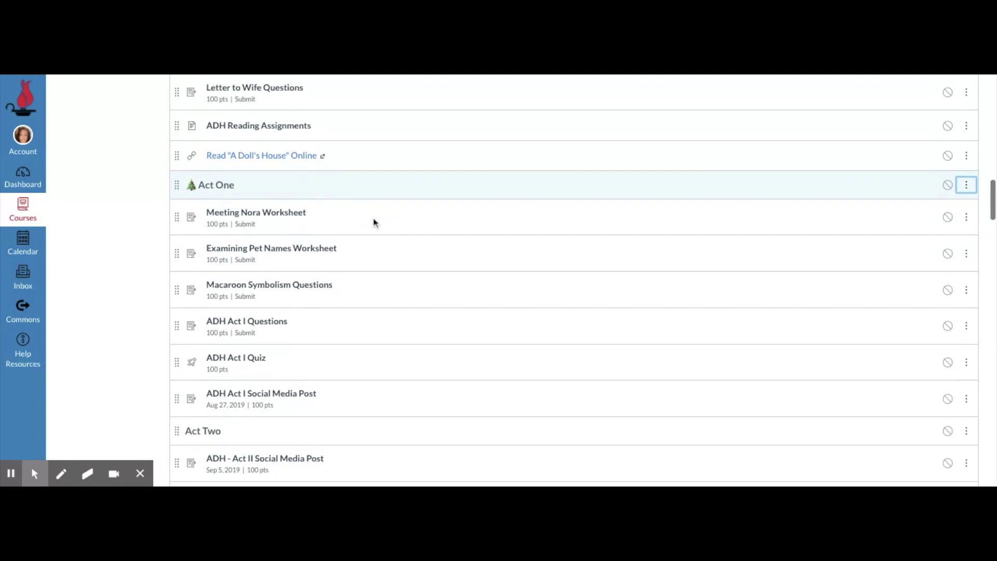
pyautogui.scroll(1, 374, 222)
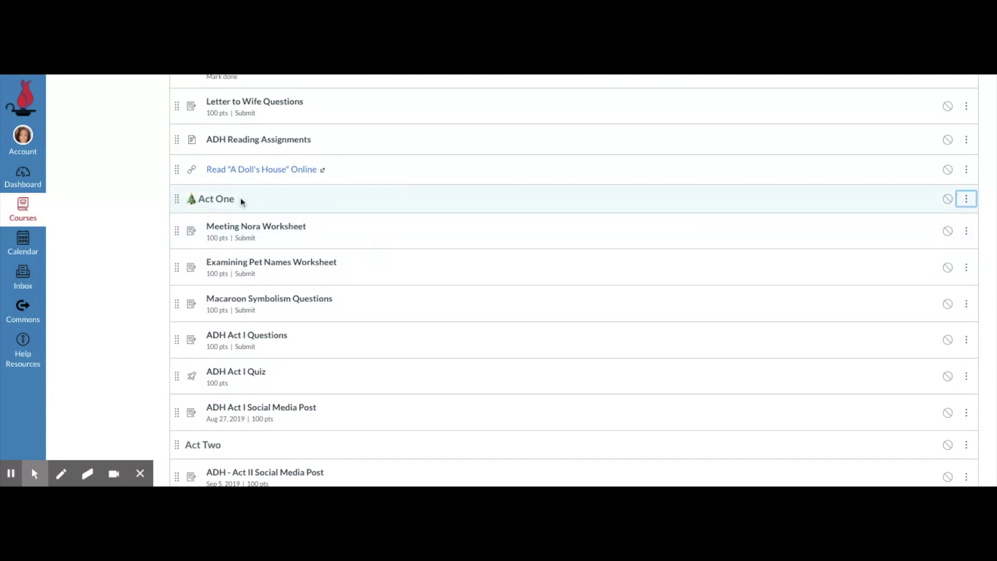
pyautogui.scroll(3, 383, 201)
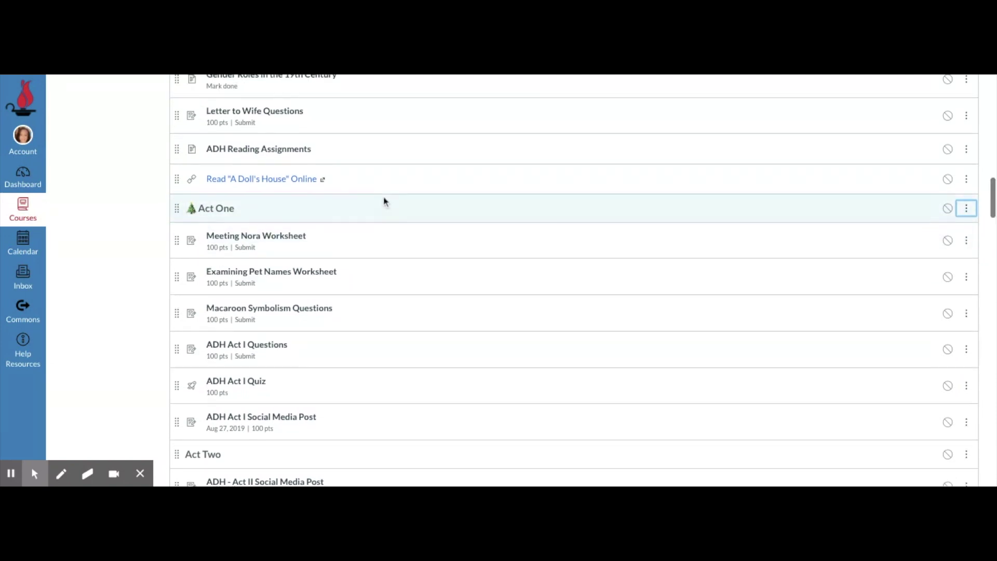
pyautogui.scroll(1, 385, 202)
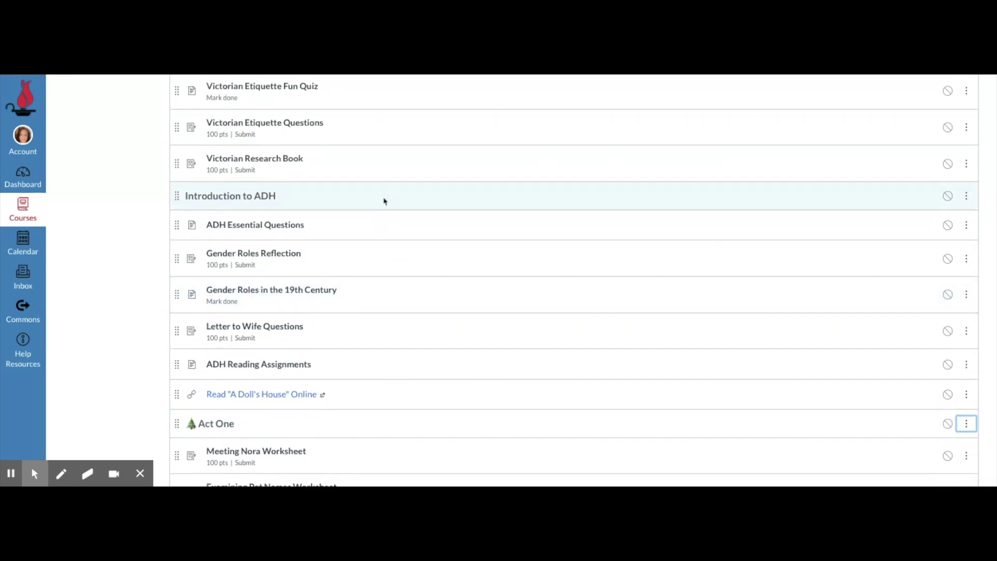
pyautogui.scroll(3, 385, 202)
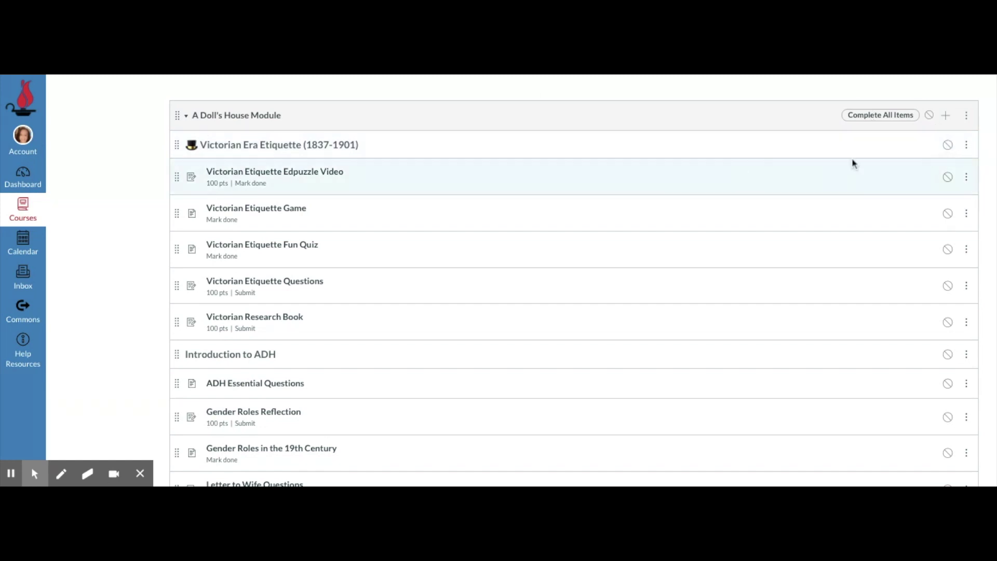
pyautogui.click(967, 146)
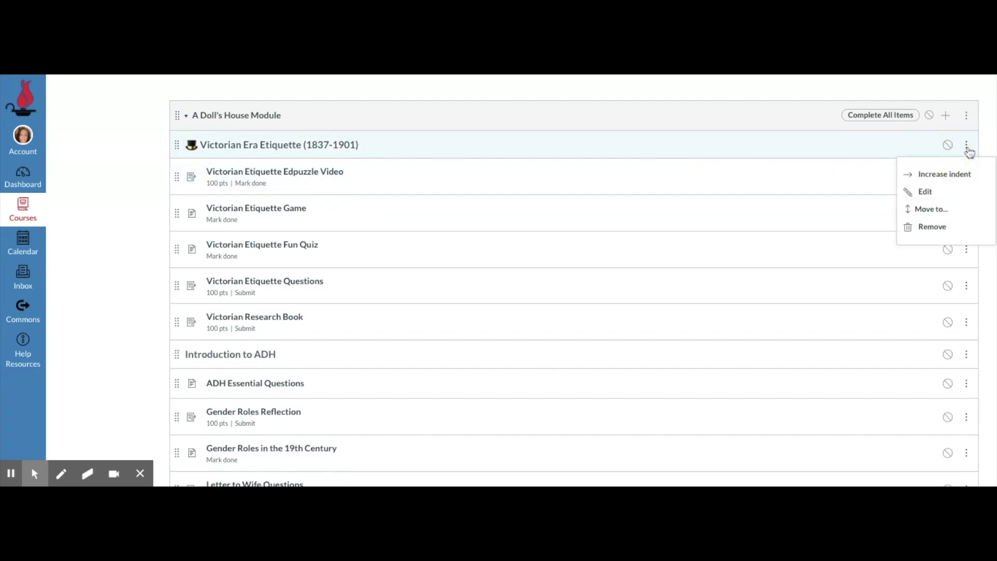
pyautogui.click(963, 192)
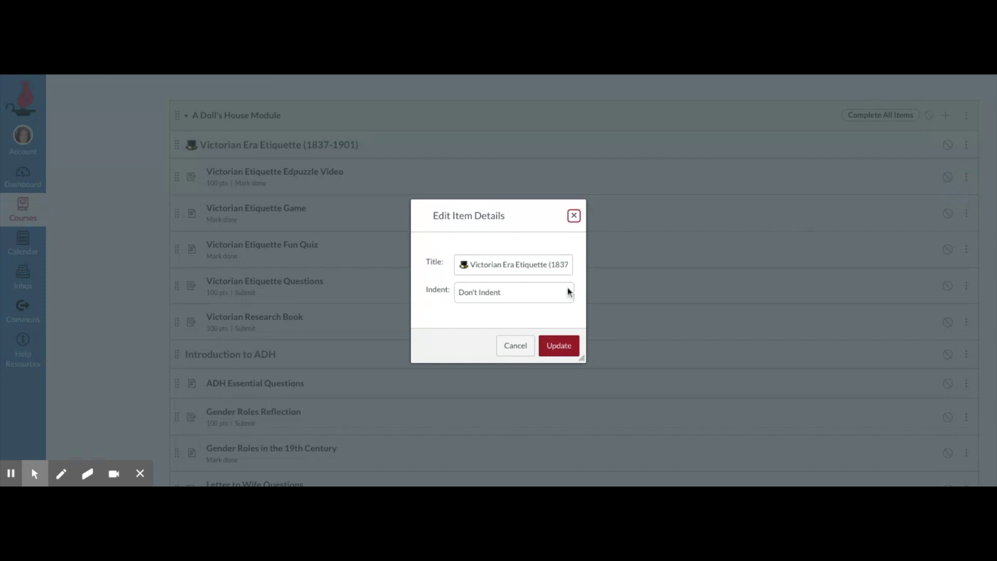
pyautogui.click(561, 268)
pyautogui.press('End')
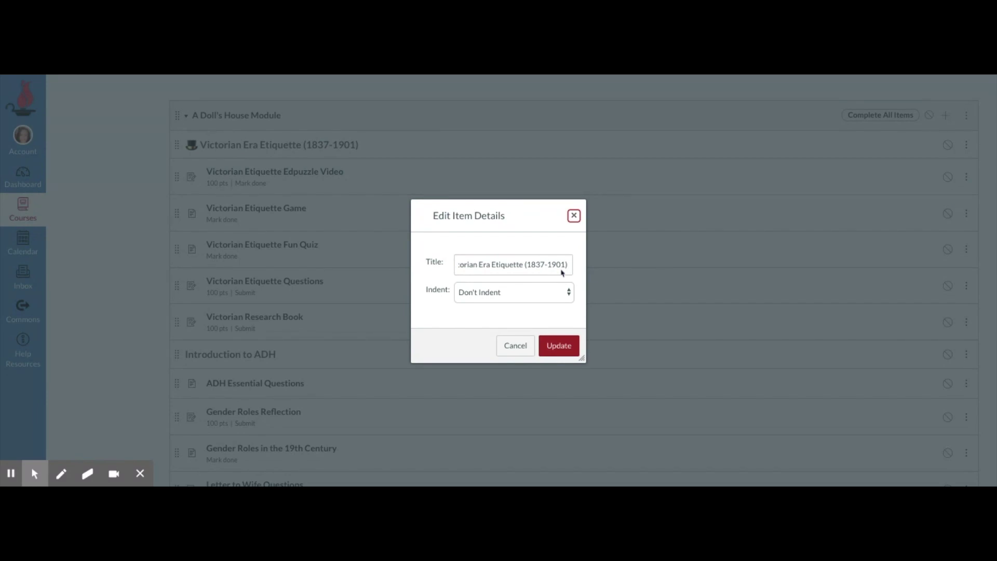
pyautogui.press('Home')
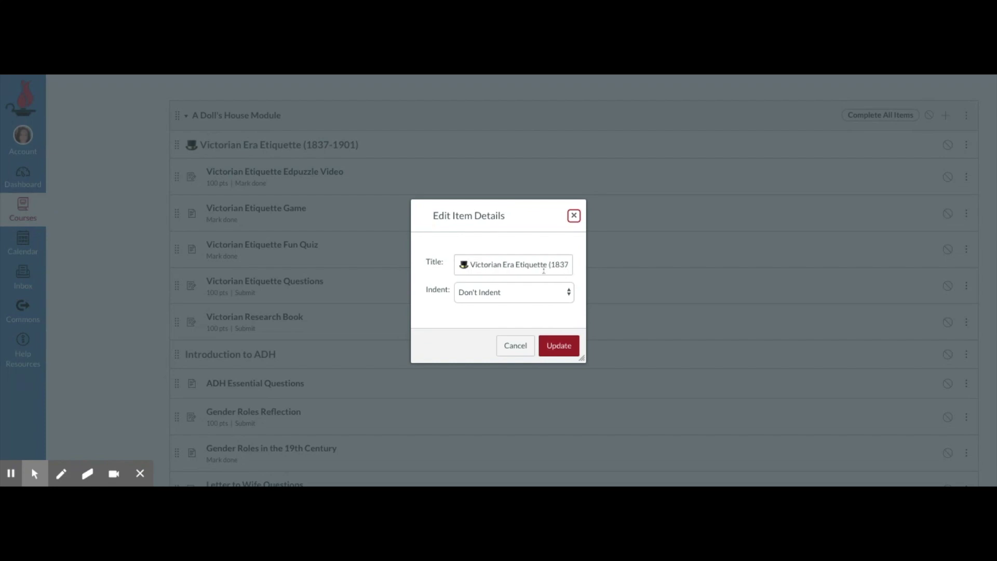
pyautogui.click(516, 345)
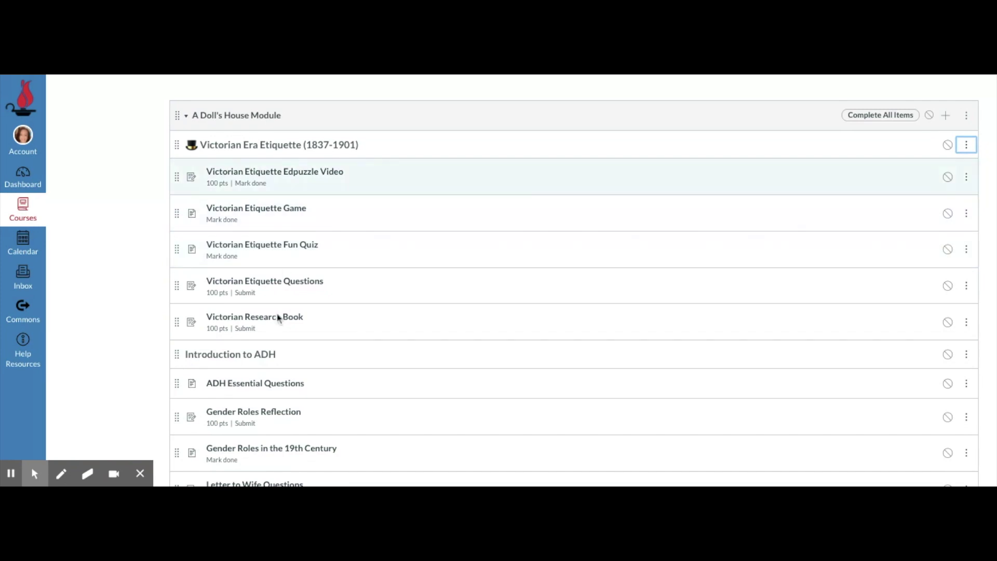
# Step: Indent the Victorian Etiquette Edpuzzle Video and Victorian Etiquette Game items one level
pyautogui.click(967, 178)
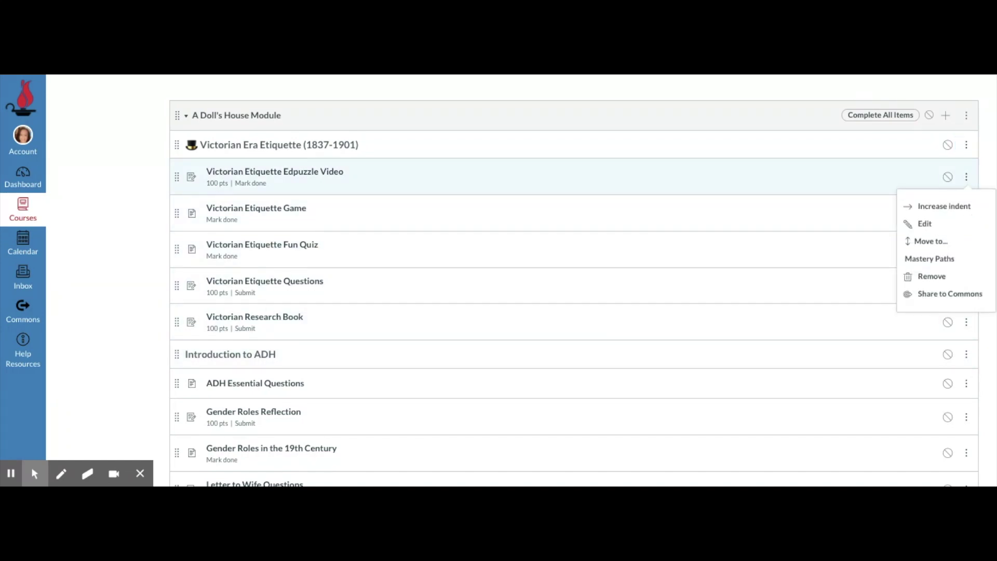
pyautogui.click(969, 211)
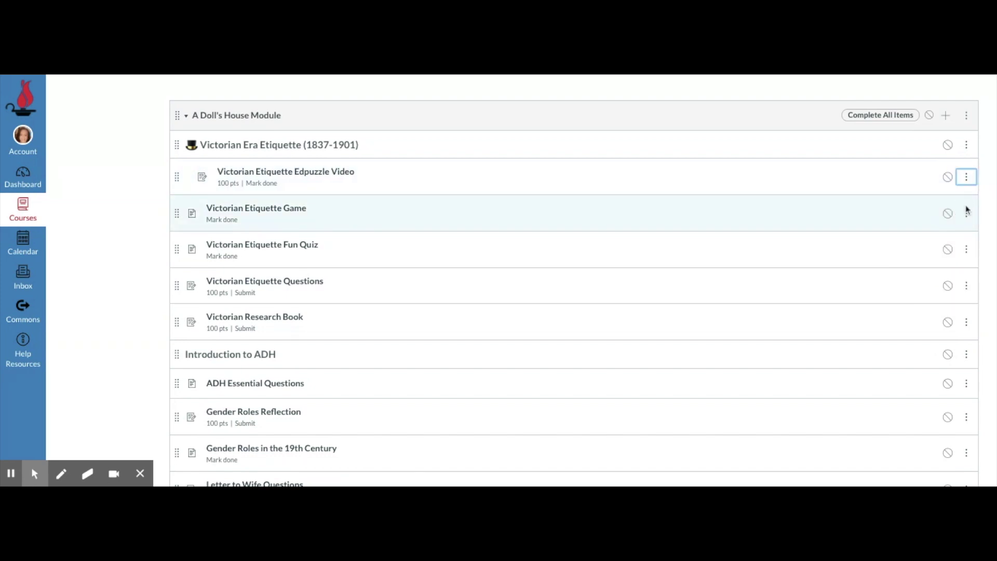
pyautogui.click(967, 214)
pyautogui.click(971, 243)
pyautogui.click(966, 249)
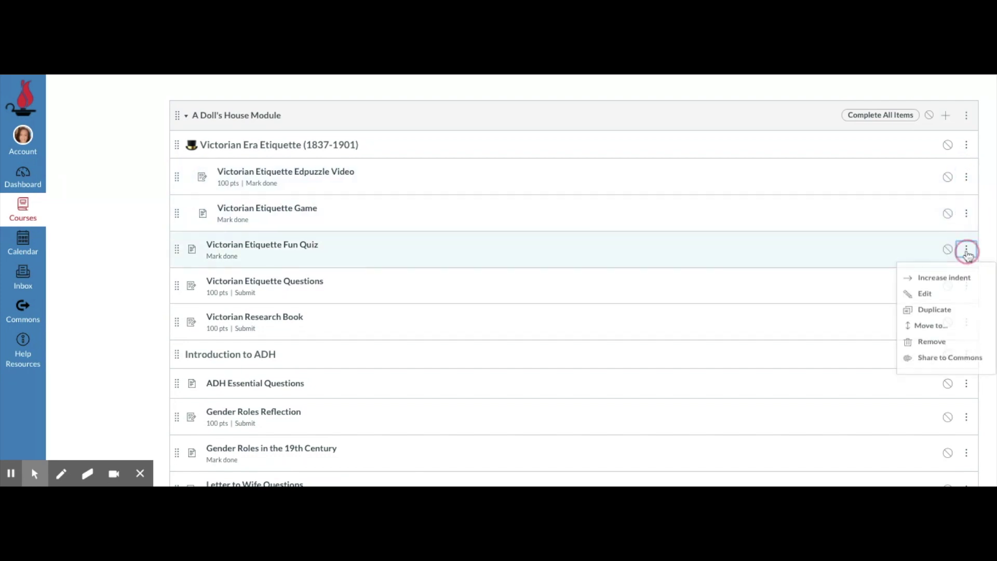
pyautogui.click(970, 280)
# Step: Indent the Research Book, Victorian Etiquette Questions and Fun Quiz items one level
pyautogui.click(967, 322)
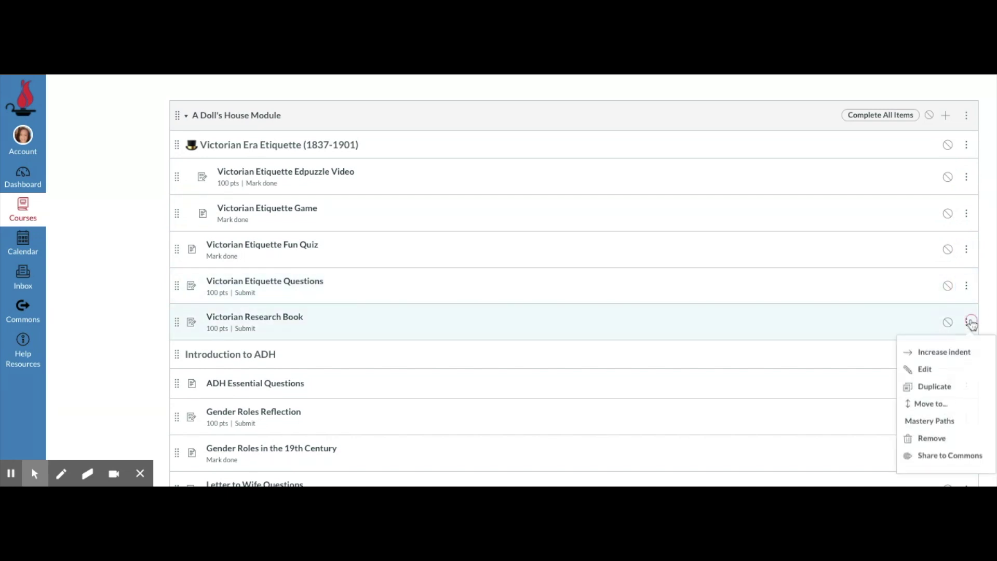
pyautogui.click(971, 351)
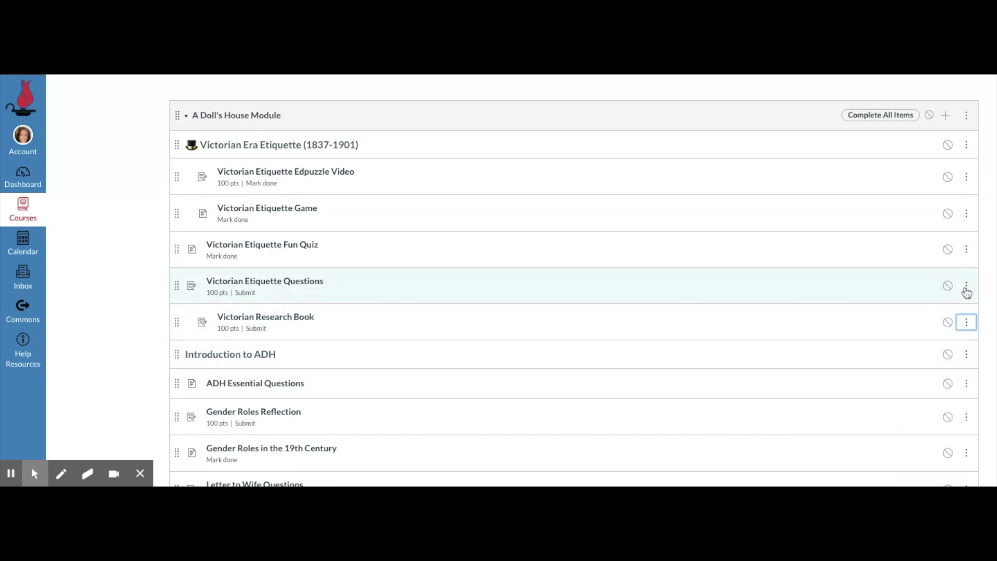
pyautogui.click(967, 291)
pyautogui.click(970, 315)
pyautogui.click(966, 251)
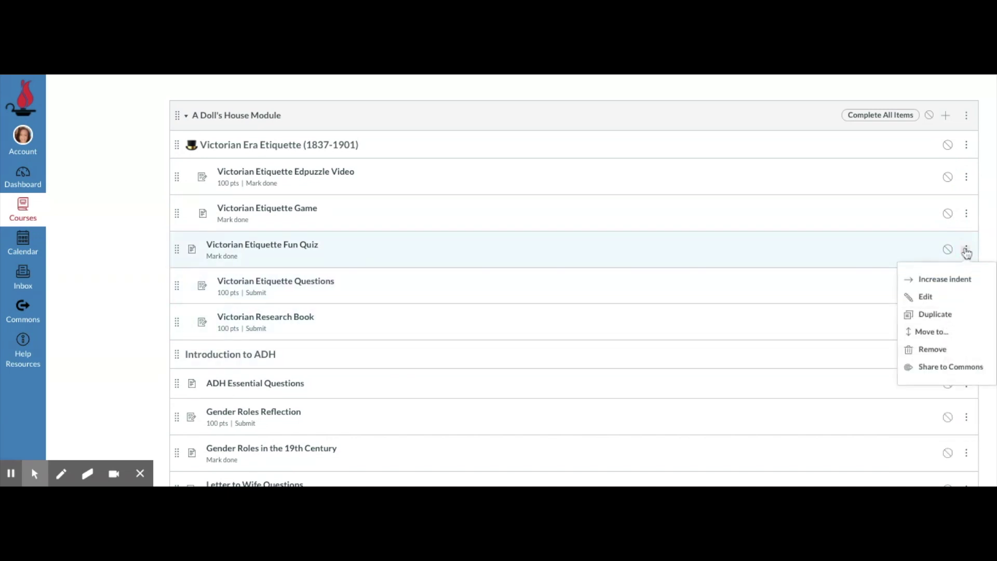
pyautogui.click(969, 280)
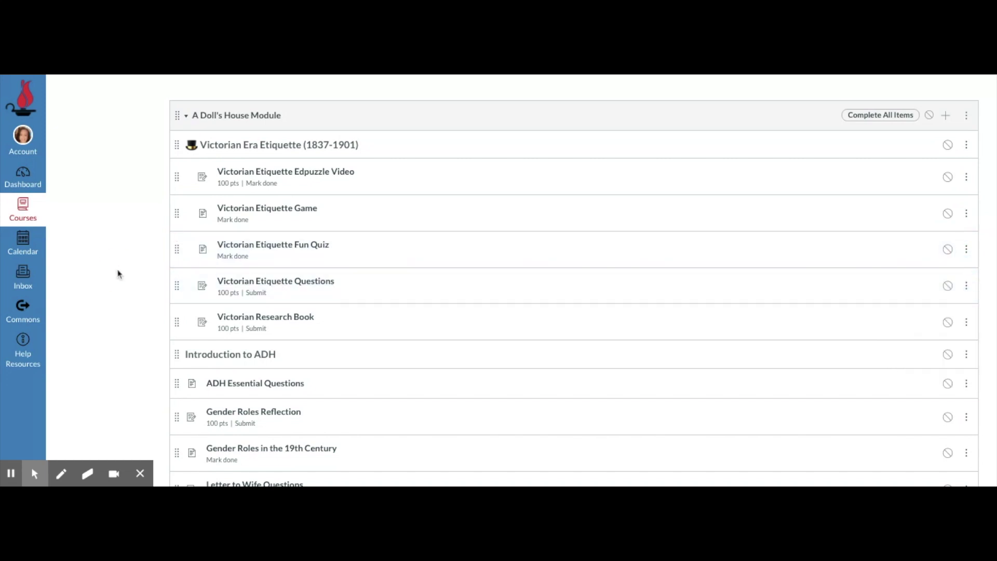
pyautogui.scroll(-1, 118, 274)
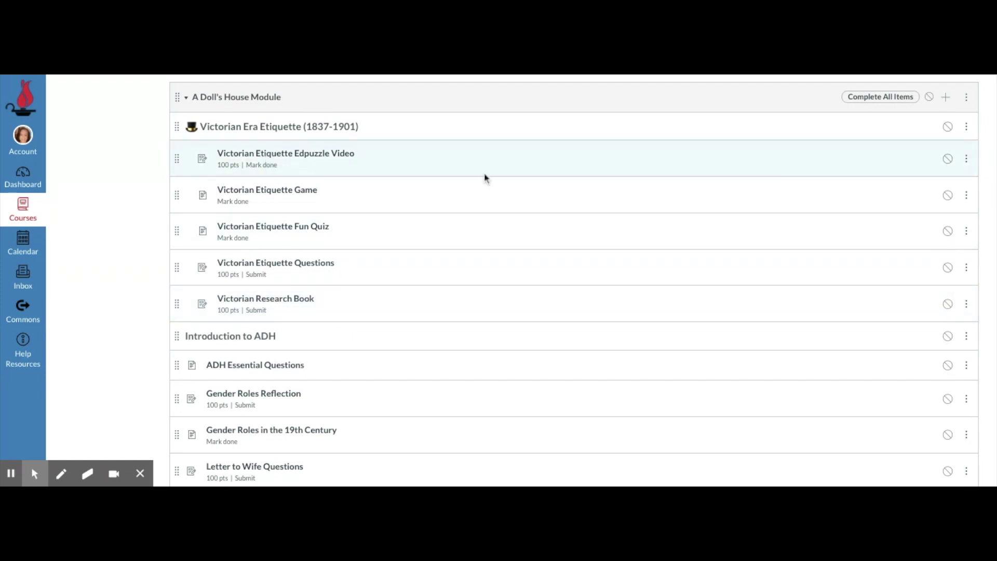
pyautogui.click(967, 159)
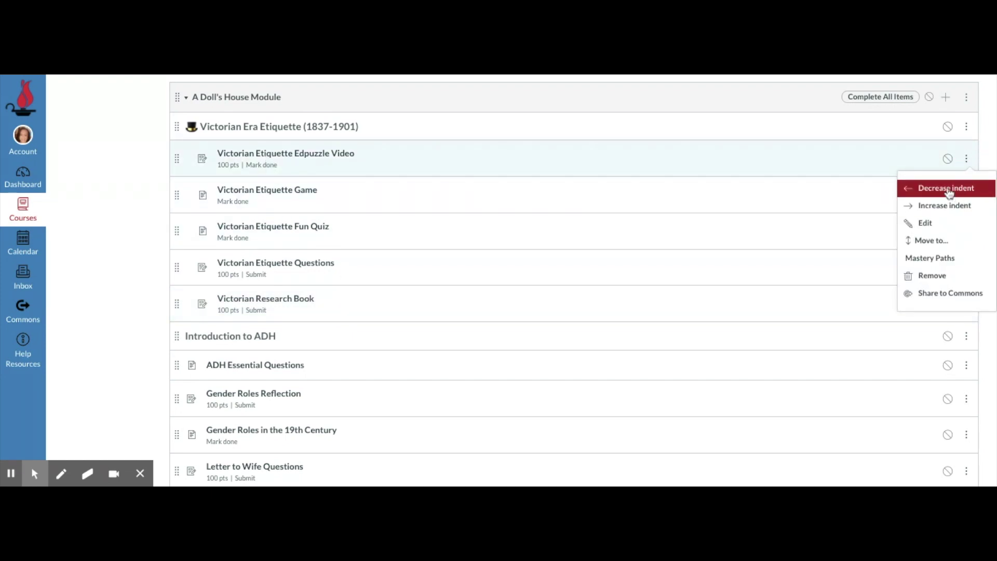
# Step: Remove the Edpuzzle Video item's indent, then restore it to one level
pyautogui.click(949, 189)
pyautogui.click(967, 160)
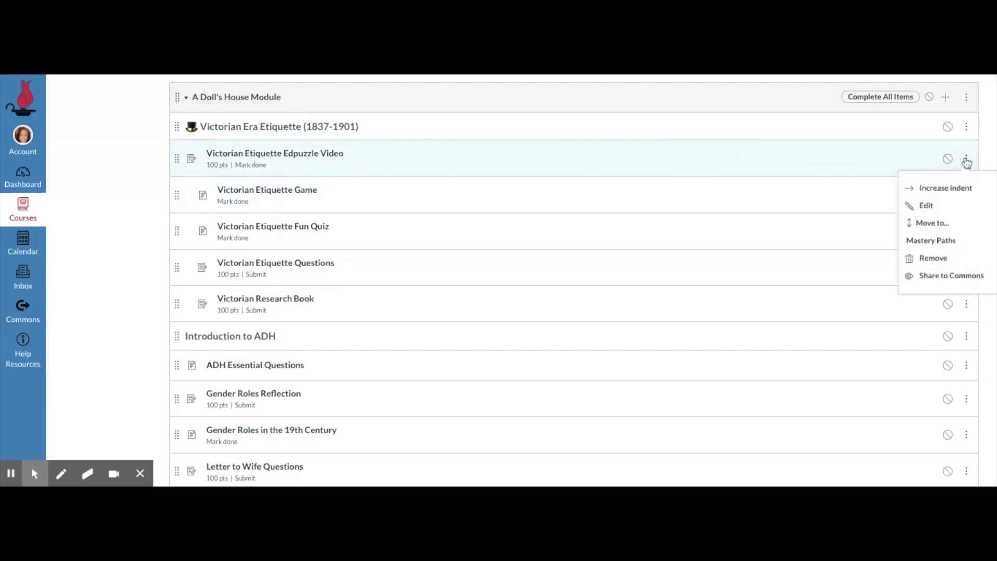
pyautogui.click(968, 188)
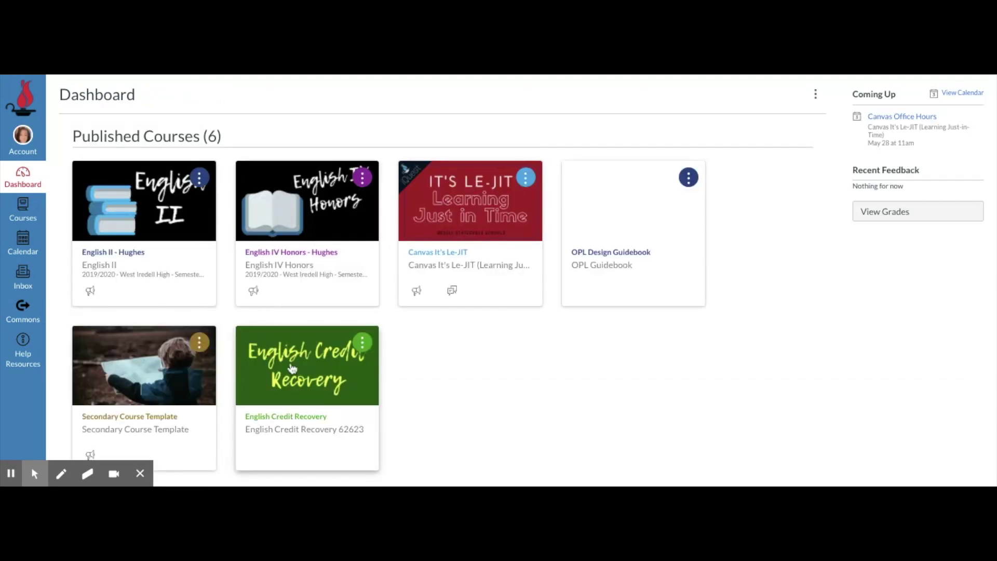
# Step: Go to the English Credit Recovery course's Modules page from its Dashboard card
pyautogui.click(298, 379)
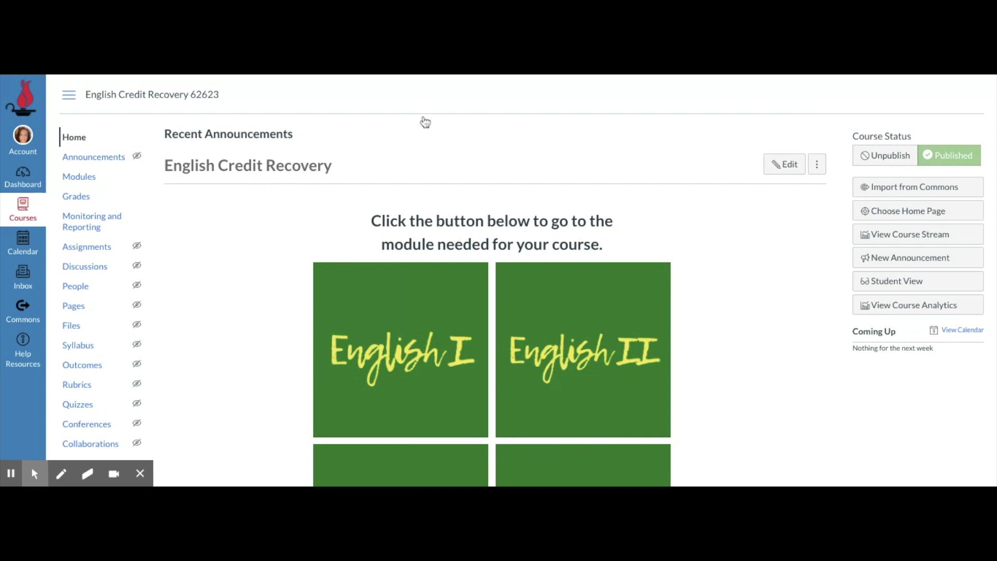
pyautogui.click(88, 179)
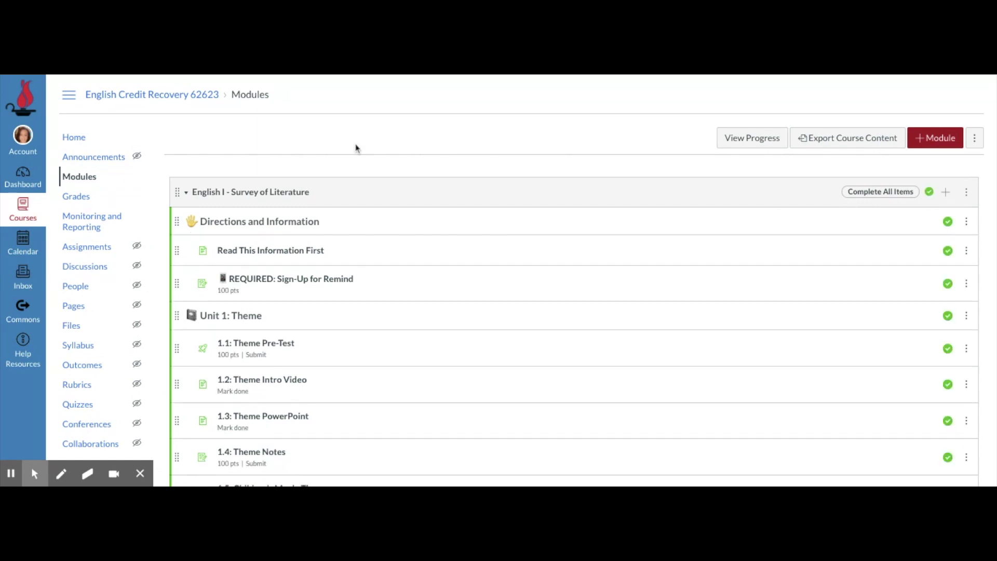
pyautogui.scroll(-2, 357, 162)
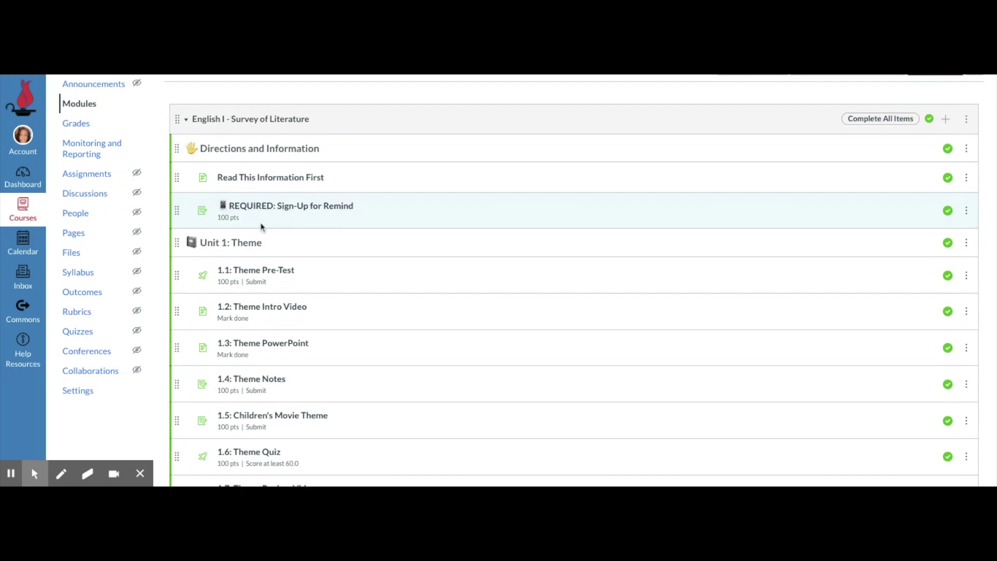
pyautogui.scroll(-1, 262, 227)
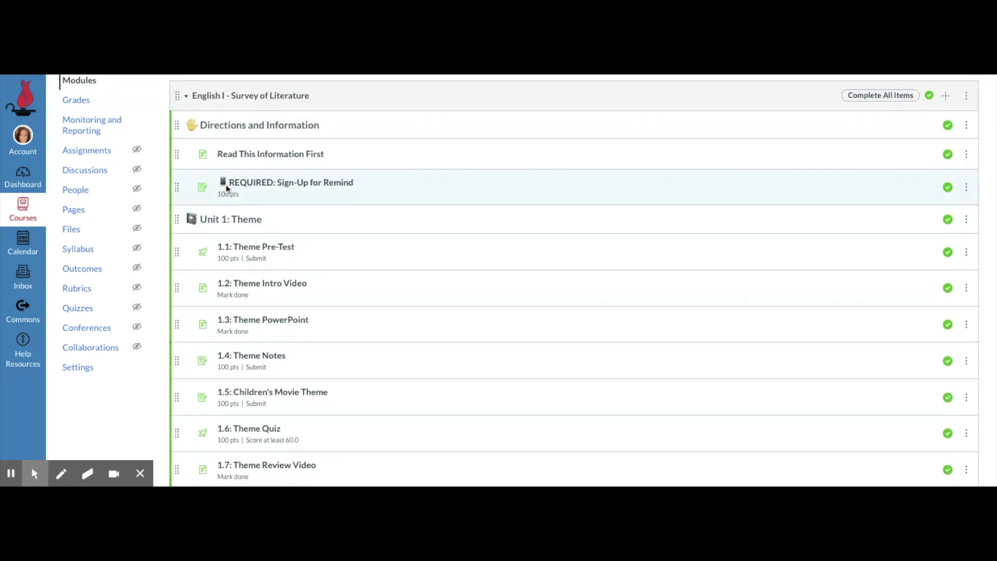
pyautogui.scroll(-1, 270, 201)
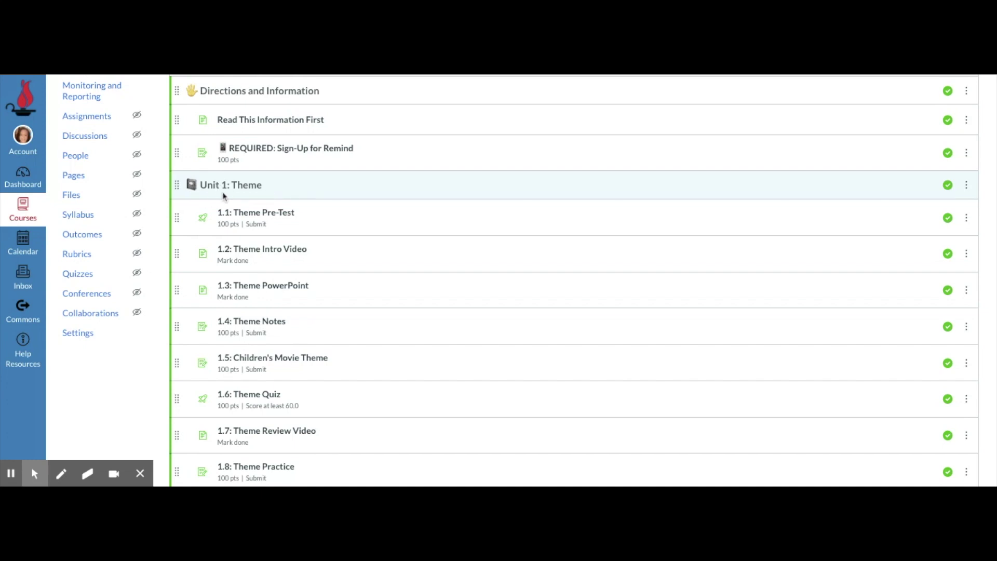
pyautogui.scroll(-7, 242, 210)
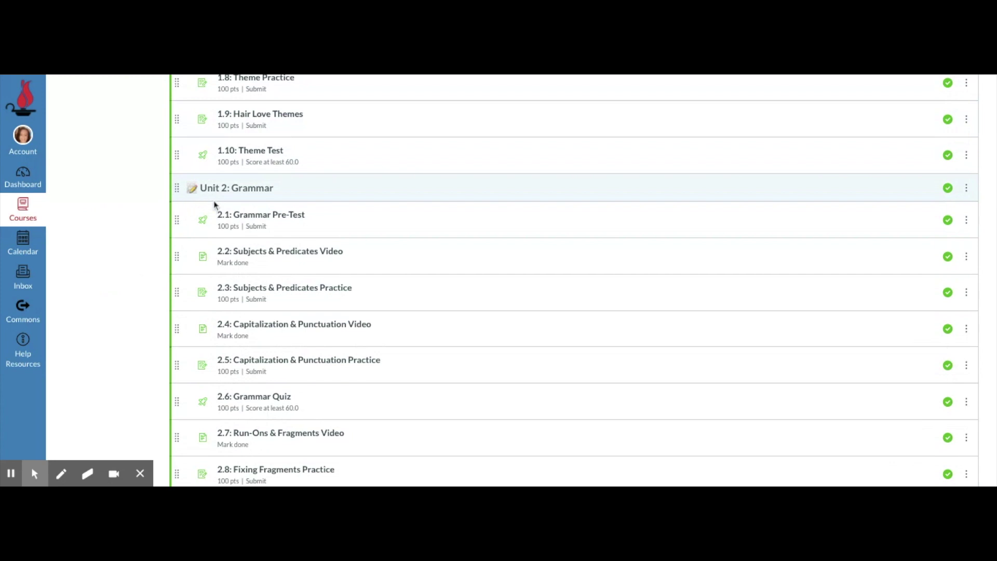
pyautogui.scroll(-2, 247, 201)
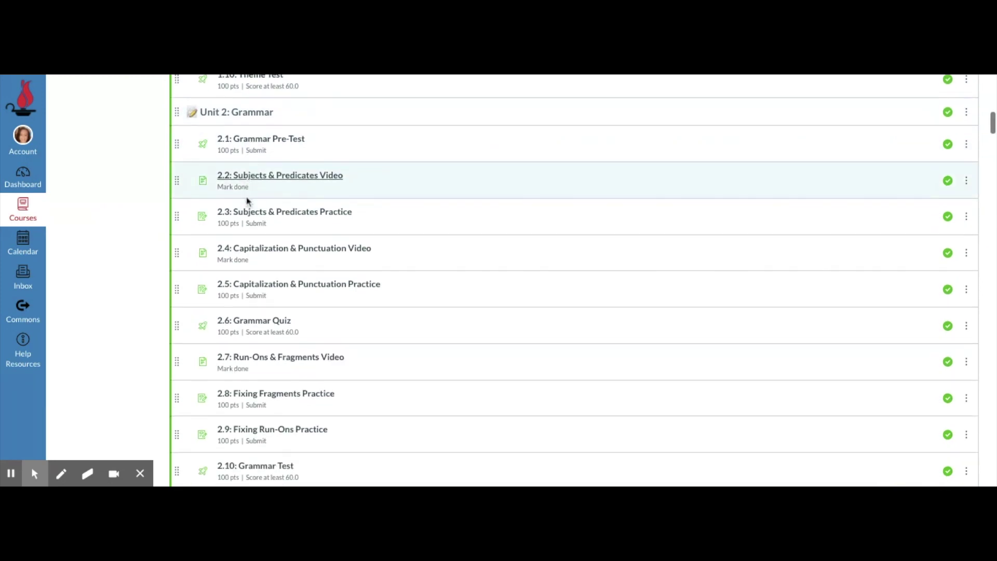
pyautogui.scroll(-5, 247, 201)
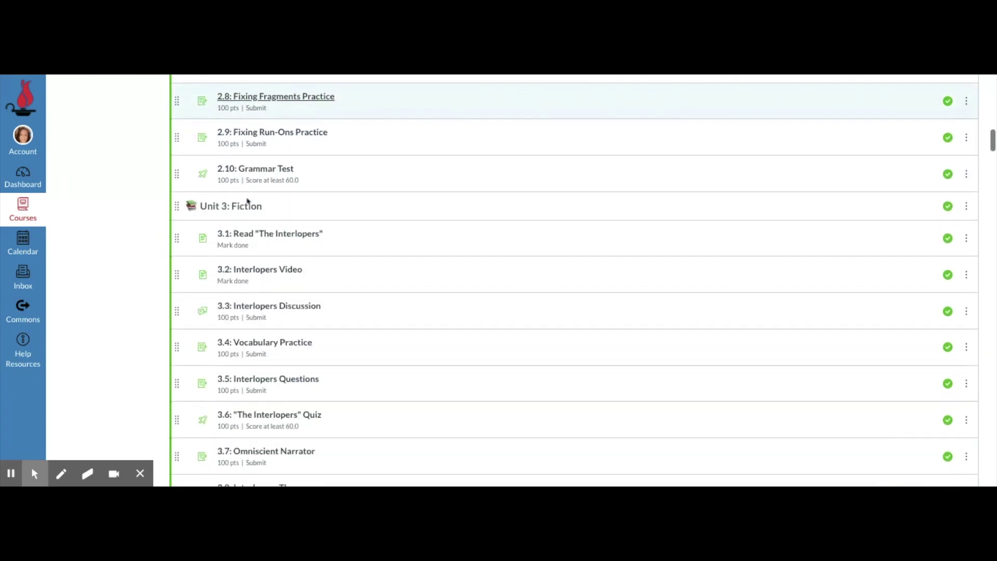
pyautogui.scroll(-3, 323, 229)
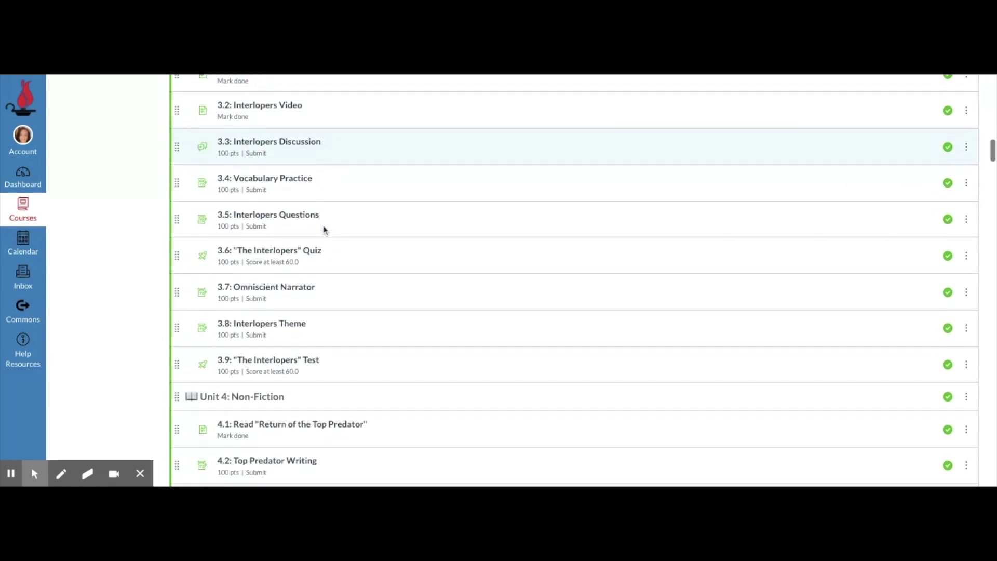
pyautogui.scroll(-7, 323, 229)
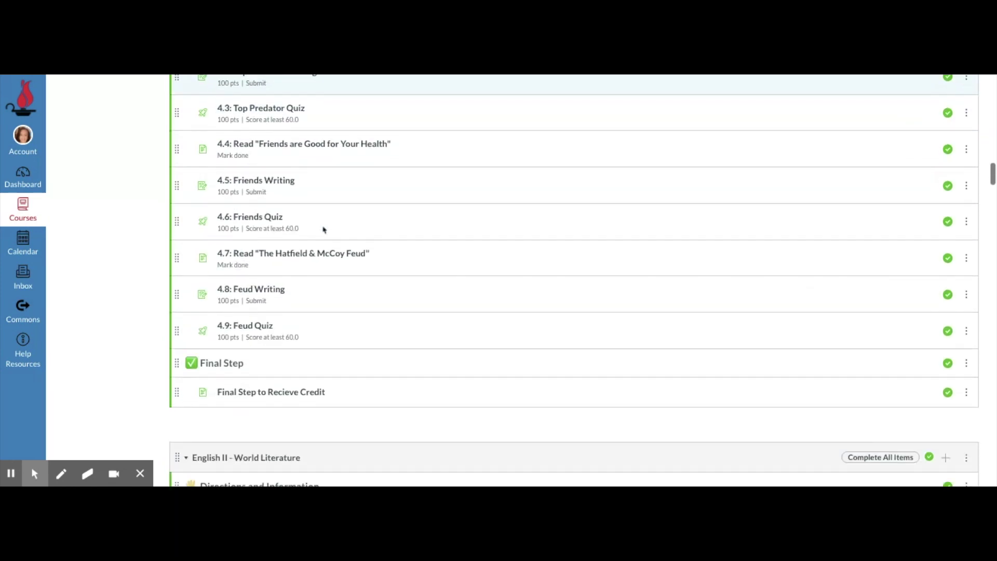
pyautogui.scroll(1, 323, 227)
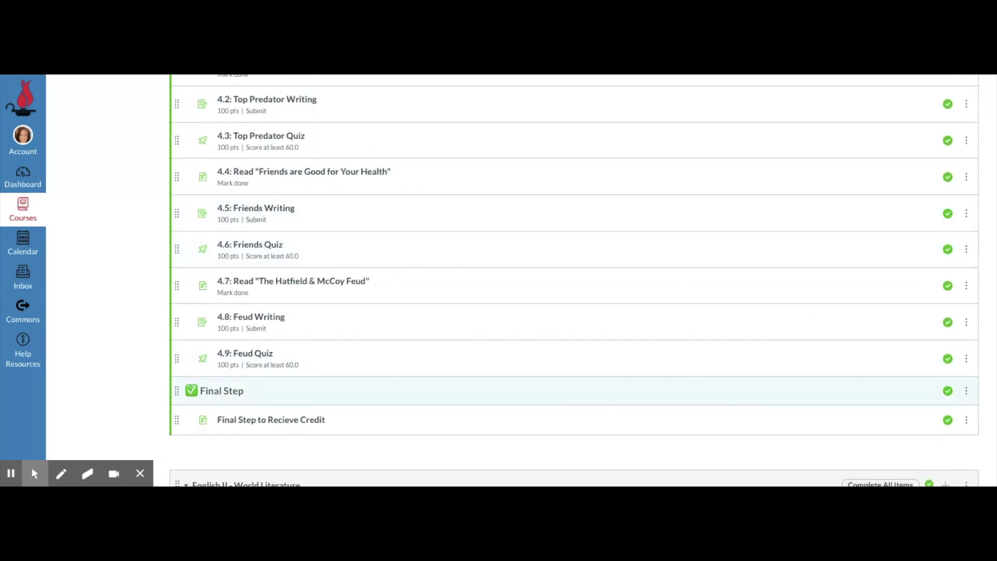
pyautogui.scroll(1, 263, 395)
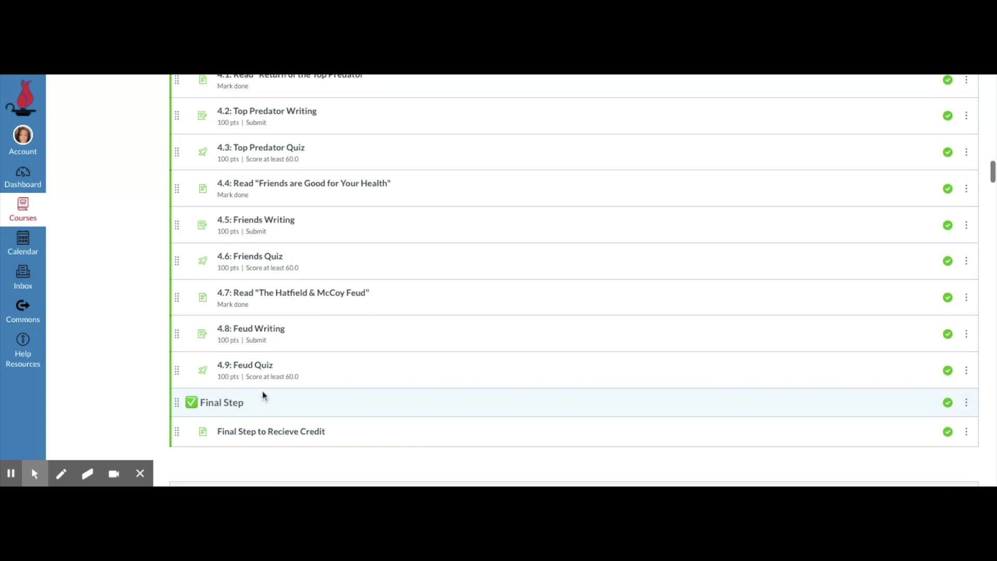
pyautogui.scroll(-6, 123, 324)
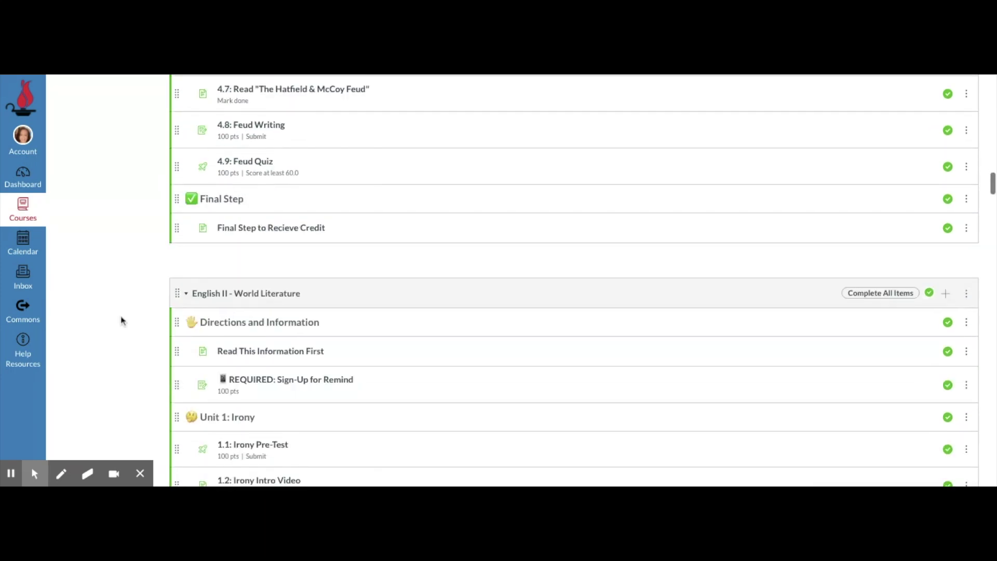
pyautogui.scroll(-5, 144, 338)
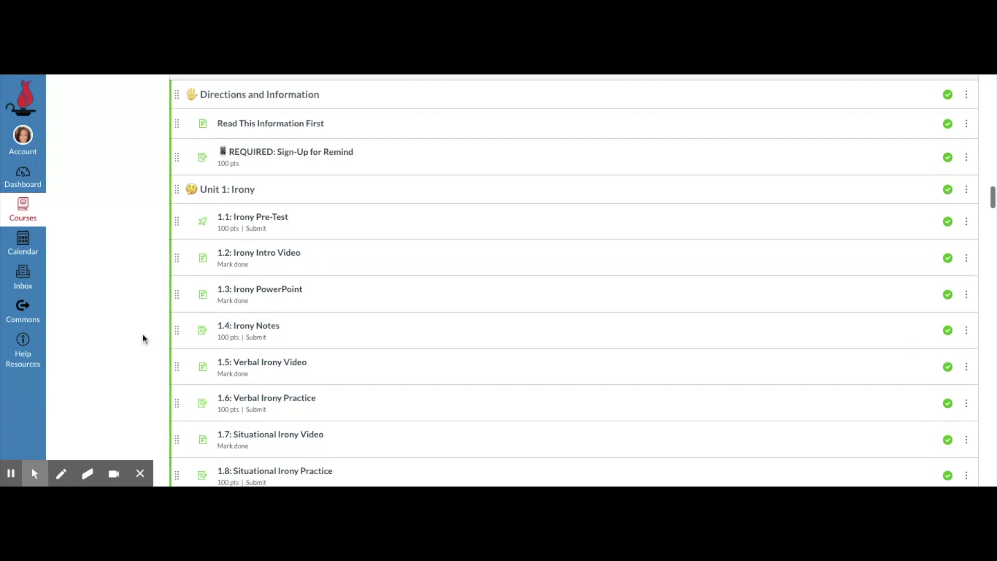
pyautogui.scroll(-7, 143, 338)
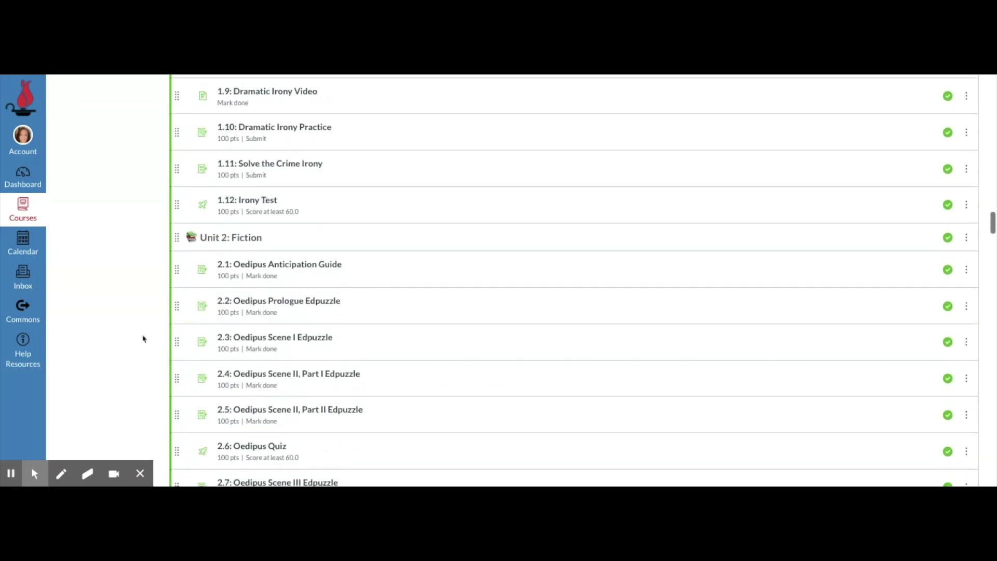
pyautogui.scroll(-7, 144, 338)
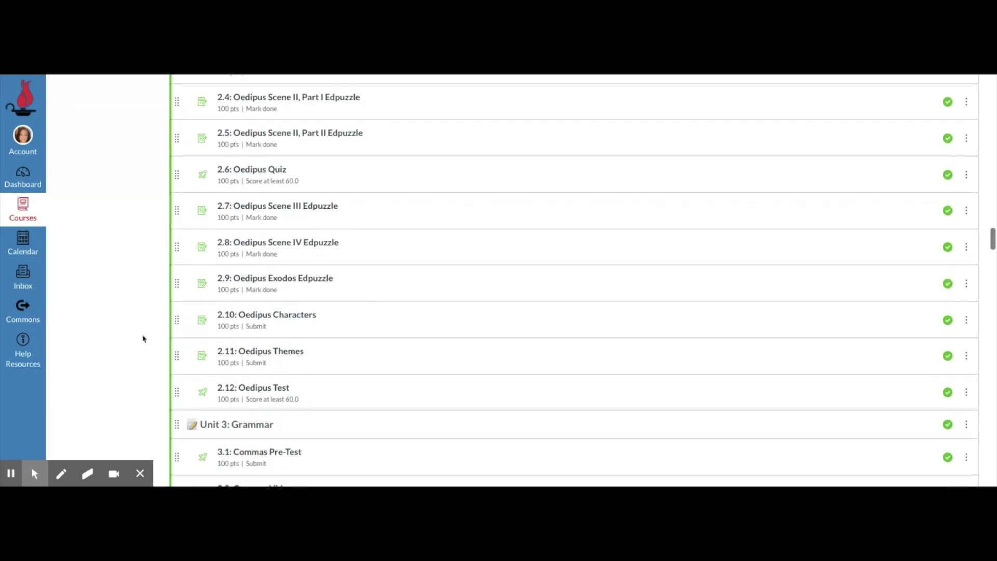
pyautogui.scroll(-3, 144, 338)
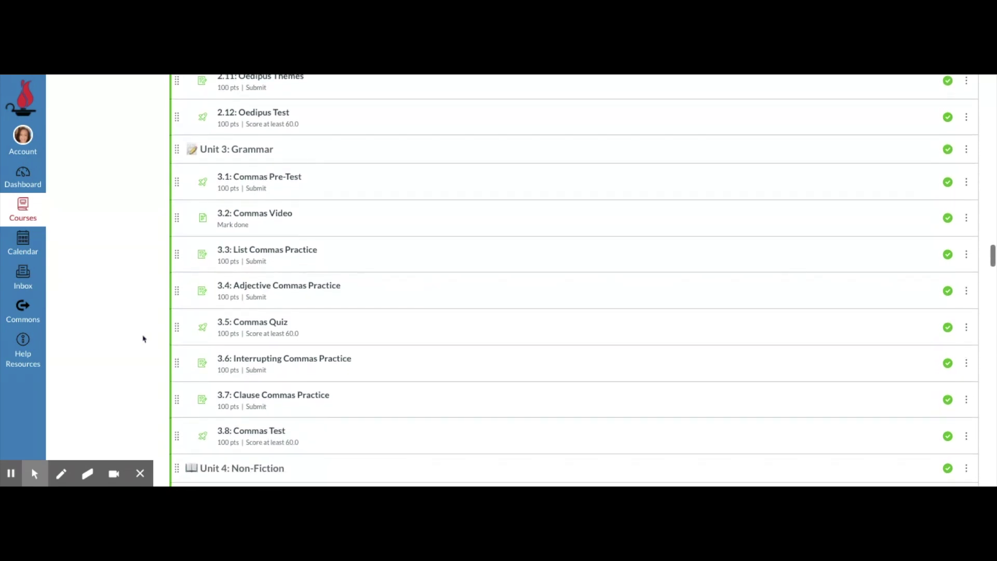
pyautogui.scroll(1, 143, 339)
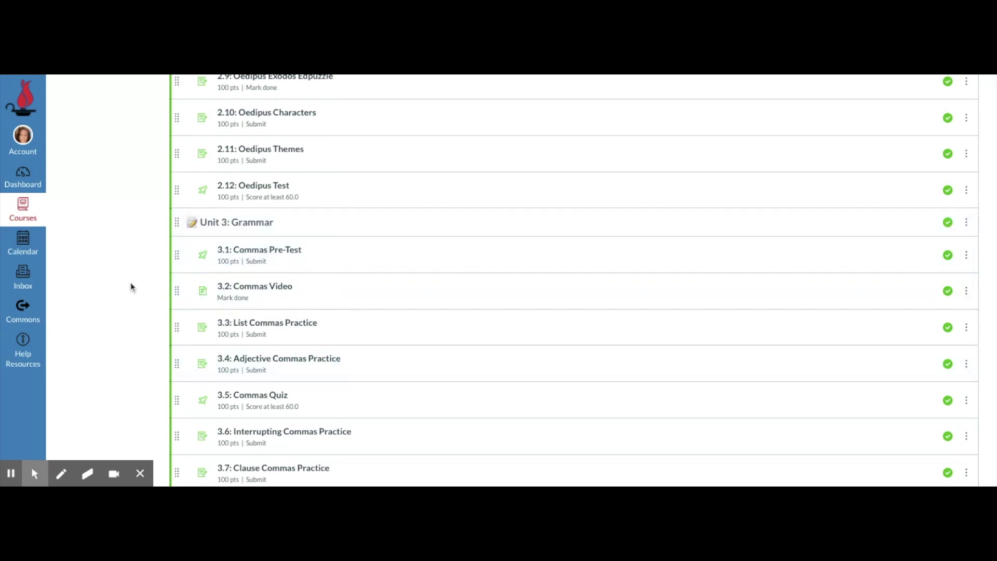
pyautogui.scroll(-7, 131, 287)
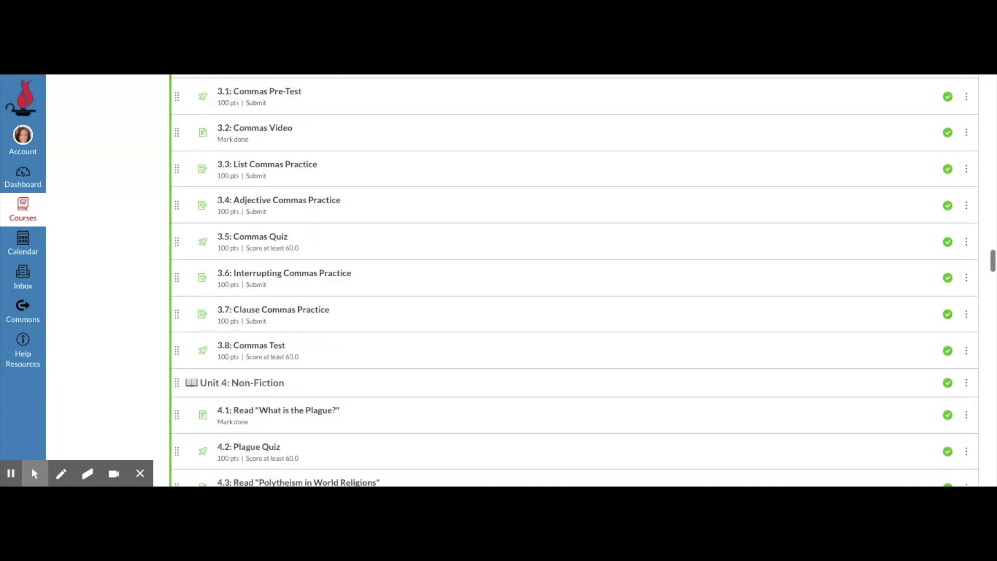
pyautogui.scroll(-6, 130, 286)
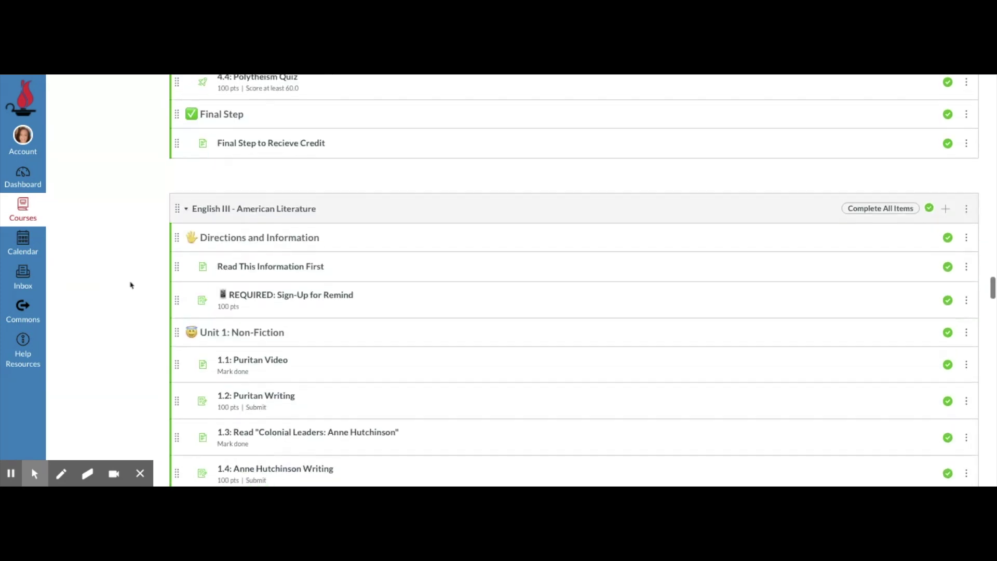
pyautogui.scroll(-8, 131, 285)
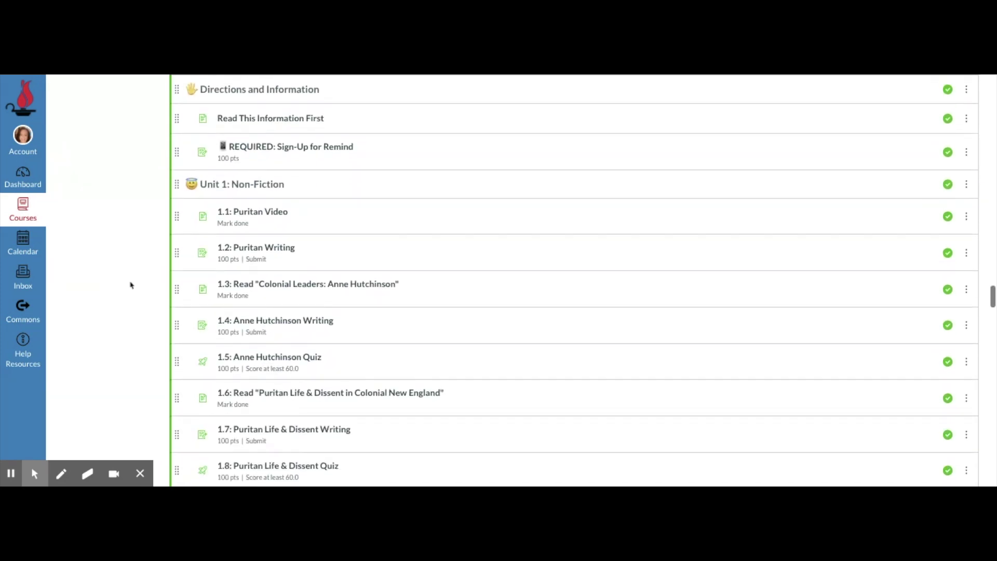